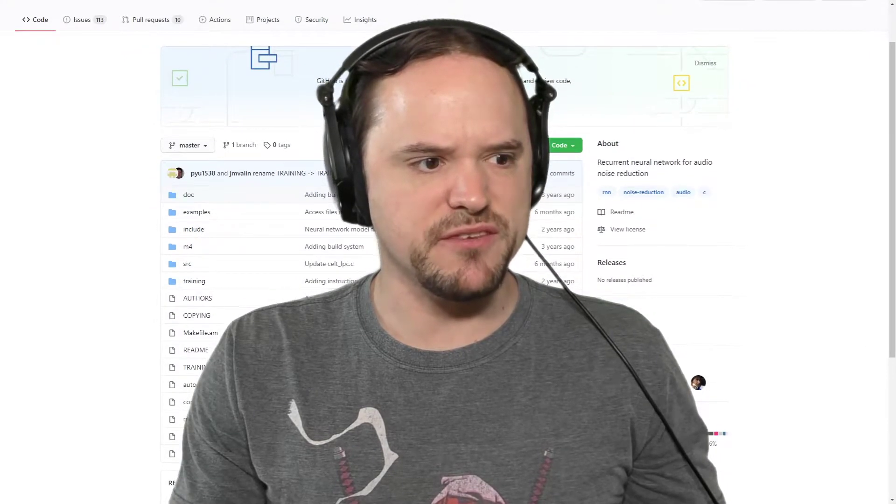
# - Scroll down the rnnoise repository page on GitHub to read its README
pyautogui.scroll(-1, 448, 252)
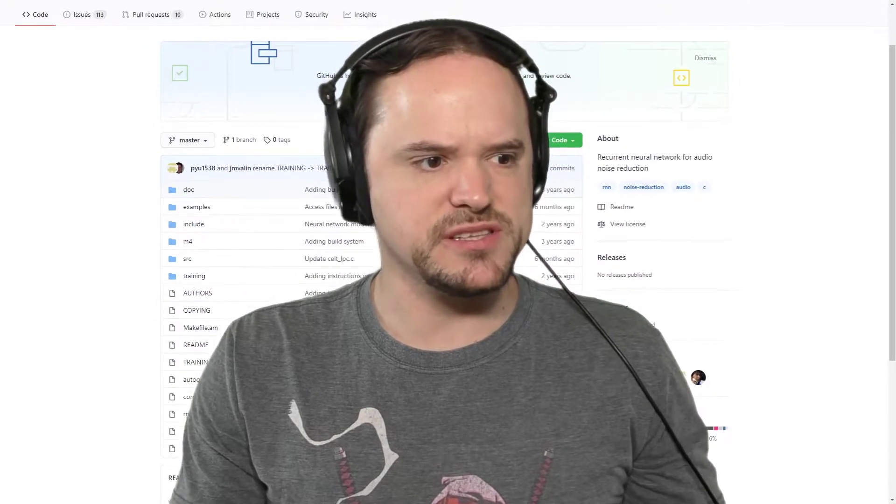
pyautogui.scroll(-1, 373, 252)
pyautogui.scroll(-1, 374, 253)
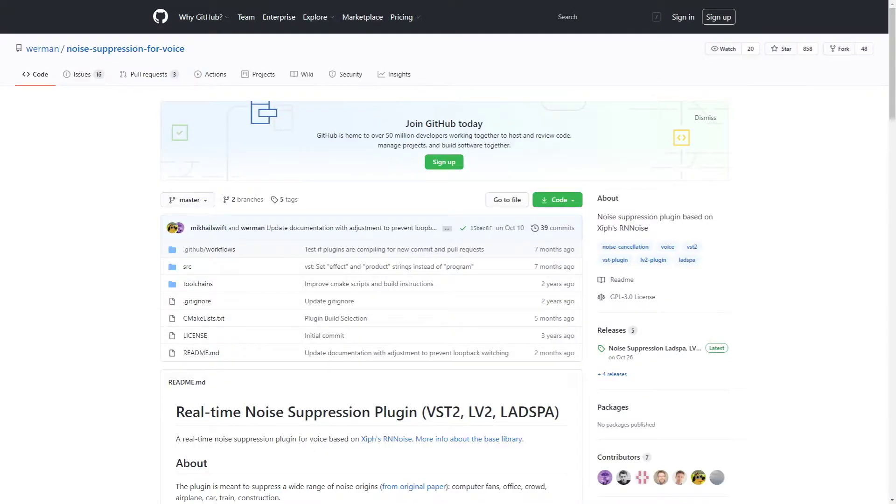
# - Scroll through the noise-suppression-for-voice README covering Windows and Linux setup instructions
pyautogui.scroll(-1, 448, 252)
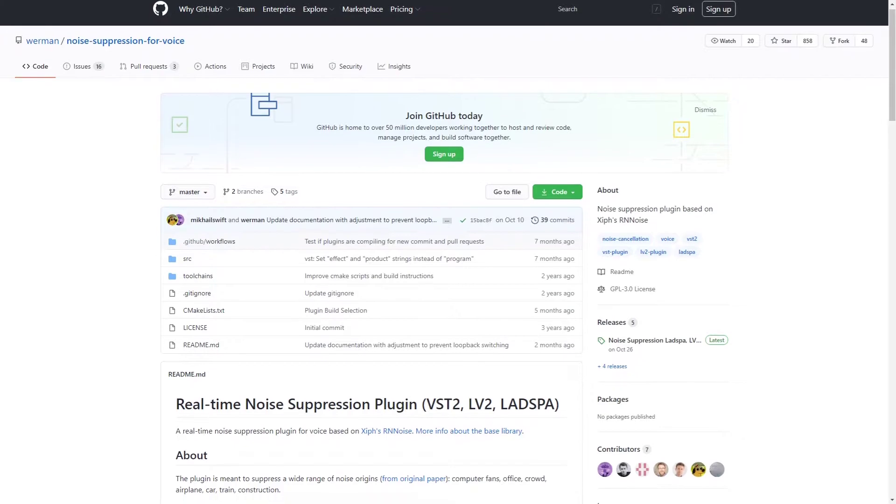
pyautogui.scroll(-1, 448, 252)
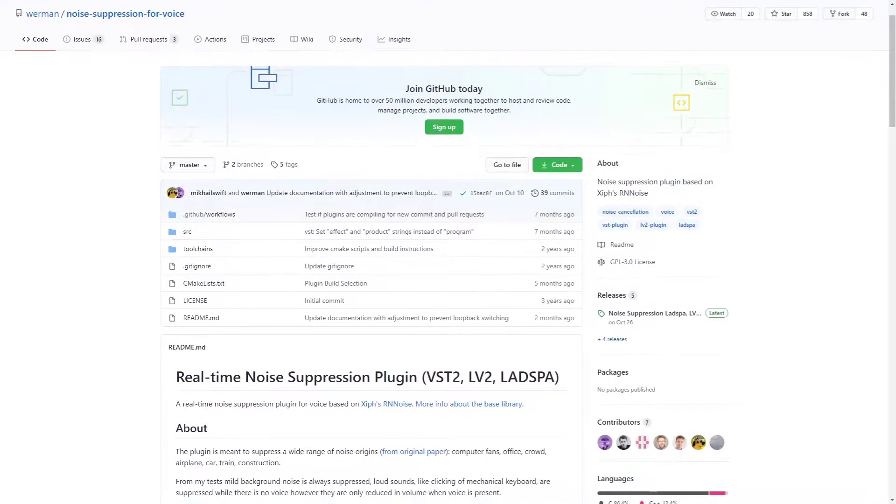
pyautogui.scroll(-1, 448, 252)
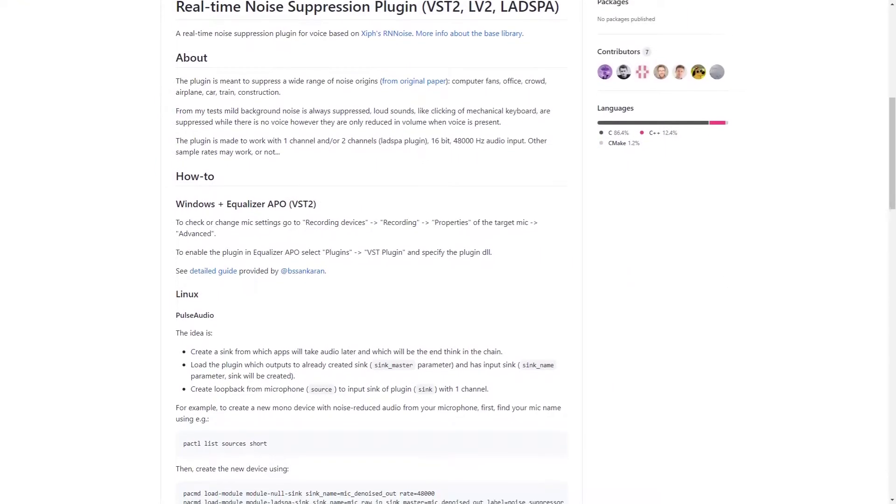
pyautogui.scroll(-1, 448, 252)
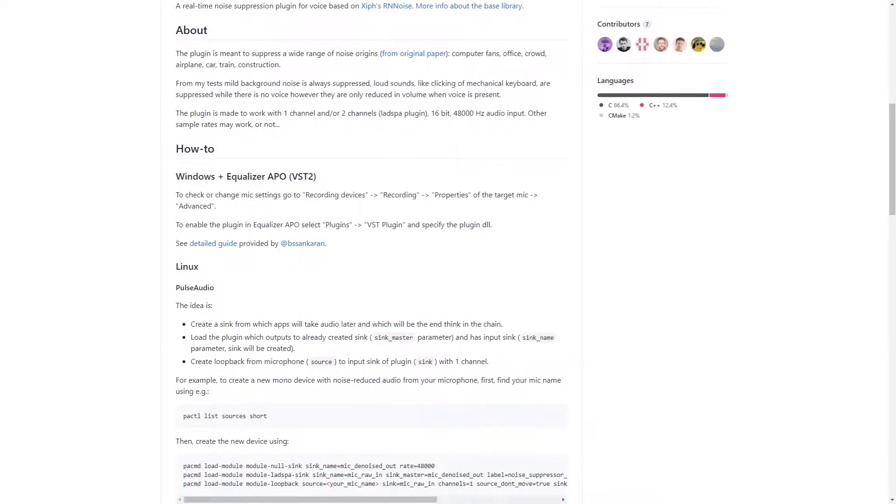
pyautogui.scroll(-1, 449, 252)
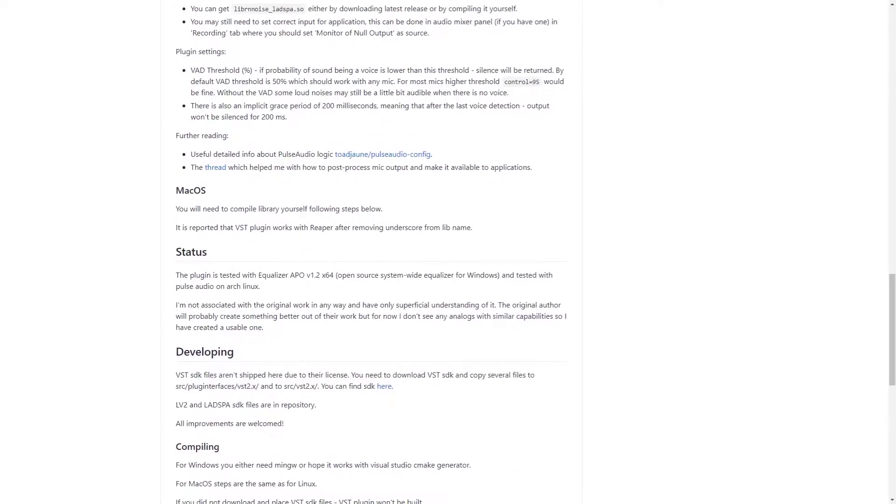
pyautogui.scroll(-1, 448, 252)
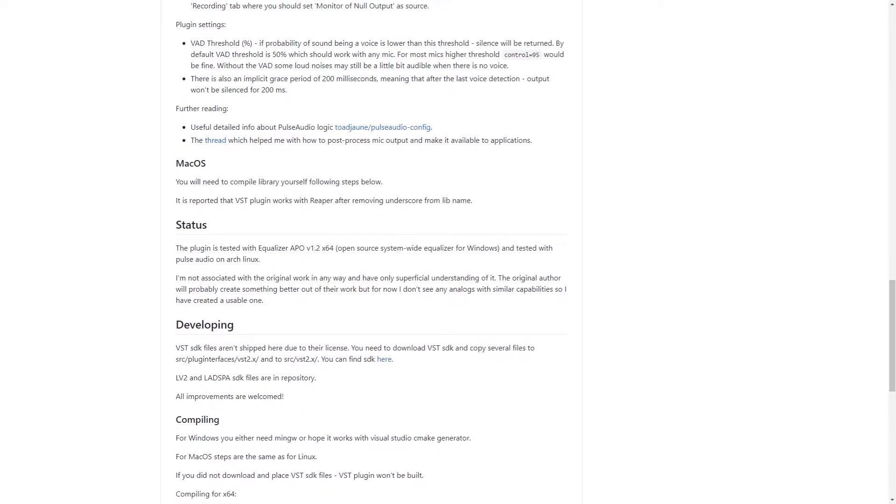
pyautogui.scroll(-1, 448, 252)
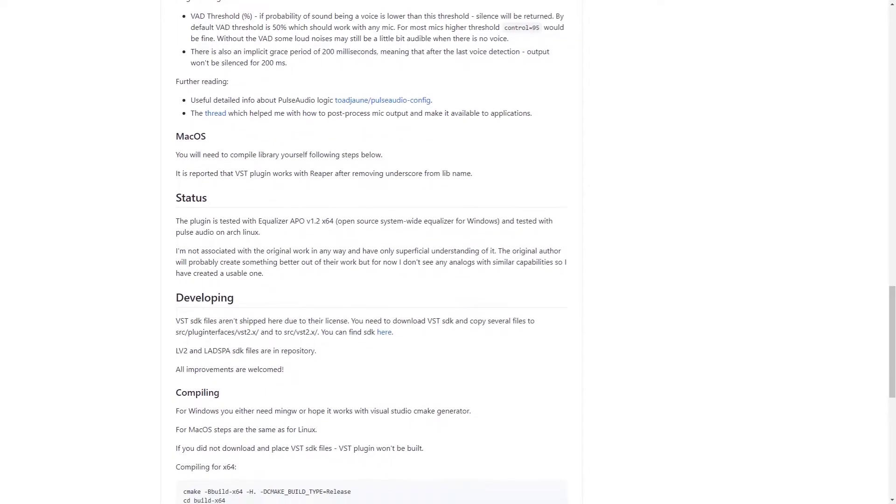
pyautogui.scroll(-1, 448, 252)
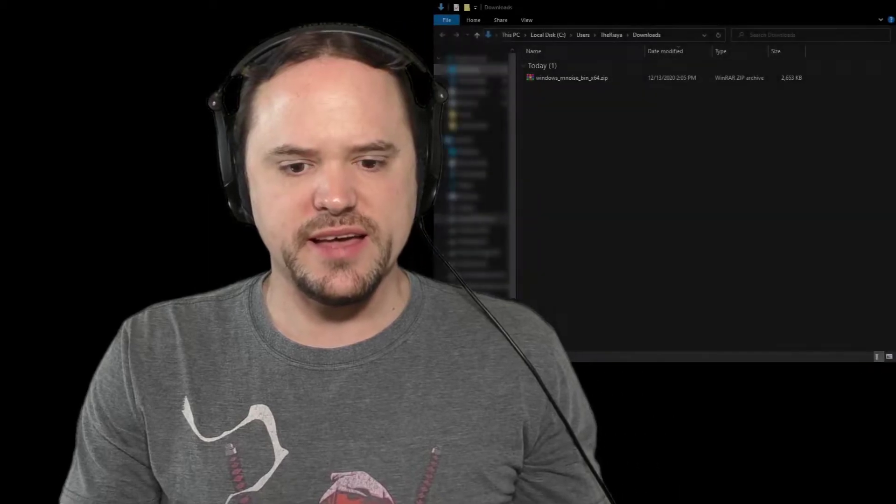
# - Select windows_rnnoise_bin_x64.zip in the Downloads folder
pyautogui.click(572, 78)
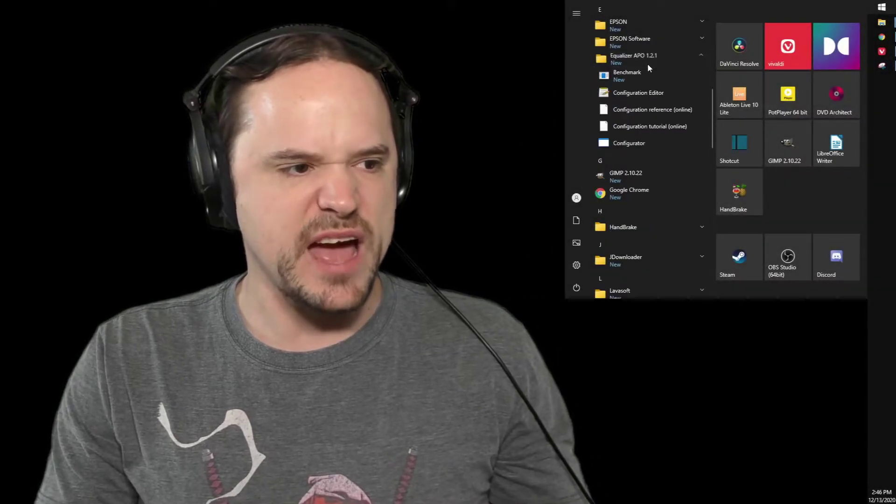
# - Launch the Equalizer APO Configurator and show its Capture devices list
pyautogui.click(637, 146)
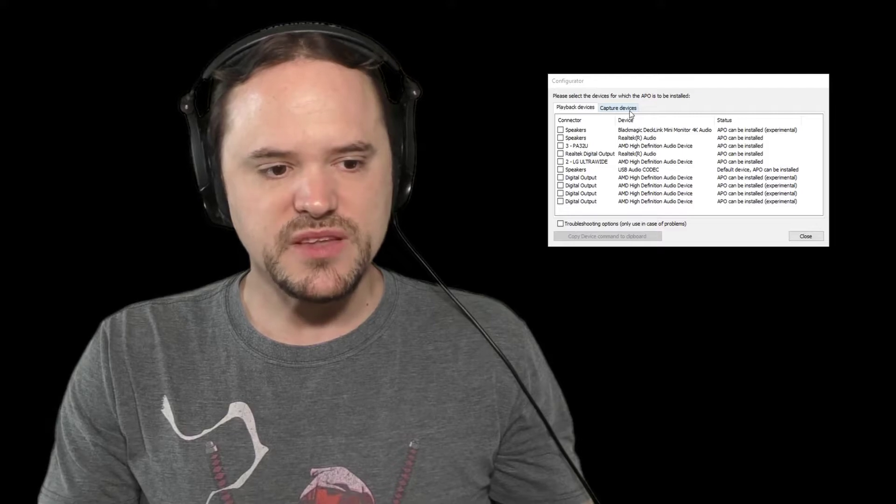
pyautogui.click(625, 108)
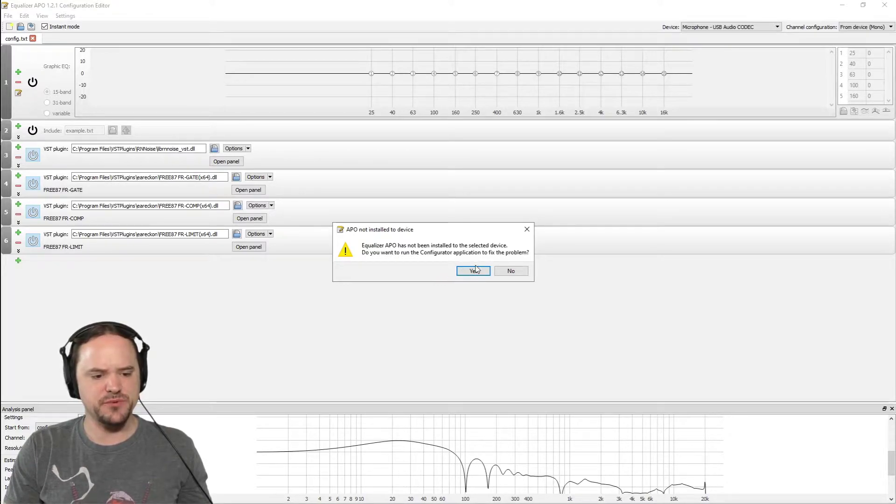
# - Check the Configurator's capture and playback device lists, close it, and peek at Settings
pyautogui.click(475, 271)
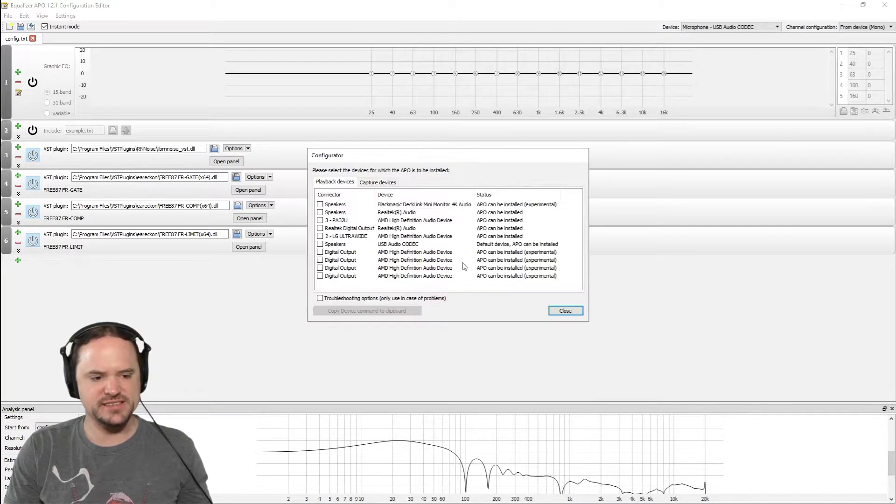
pyautogui.click(386, 184)
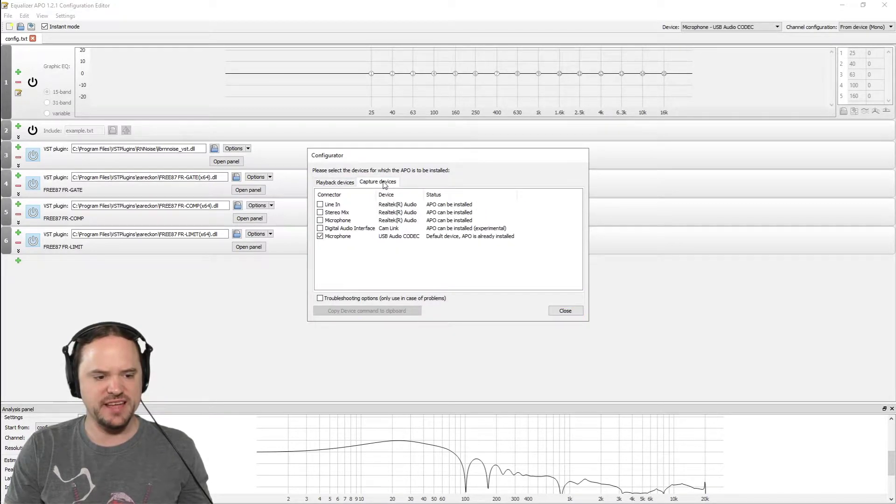
pyautogui.click(348, 185)
pyautogui.click(397, 183)
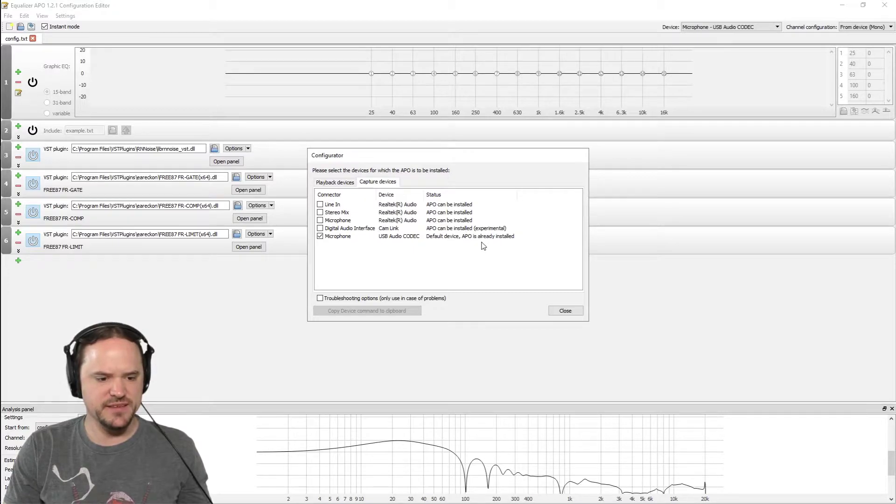
pyautogui.click(343, 184)
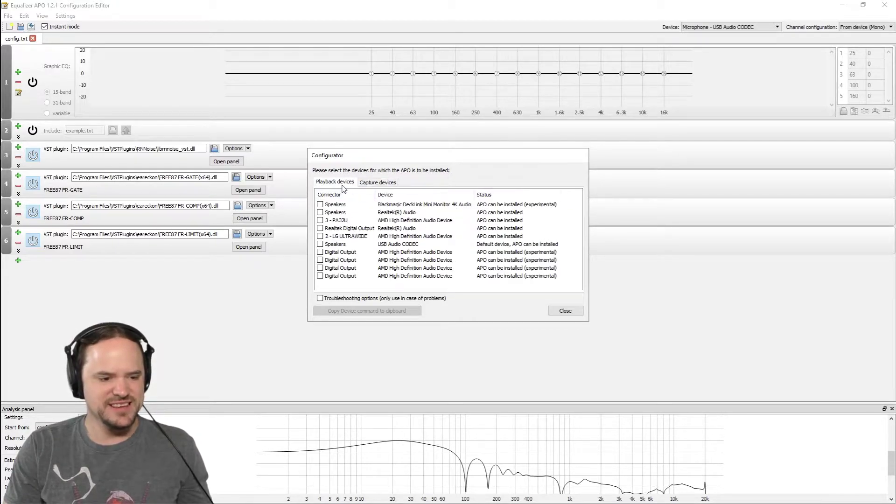
pyautogui.click(565, 312)
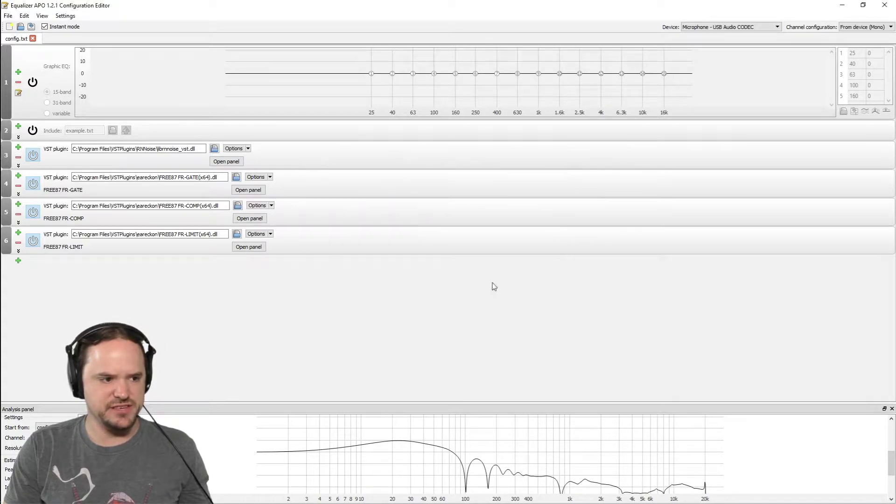
pyautogui.click(66, 18)
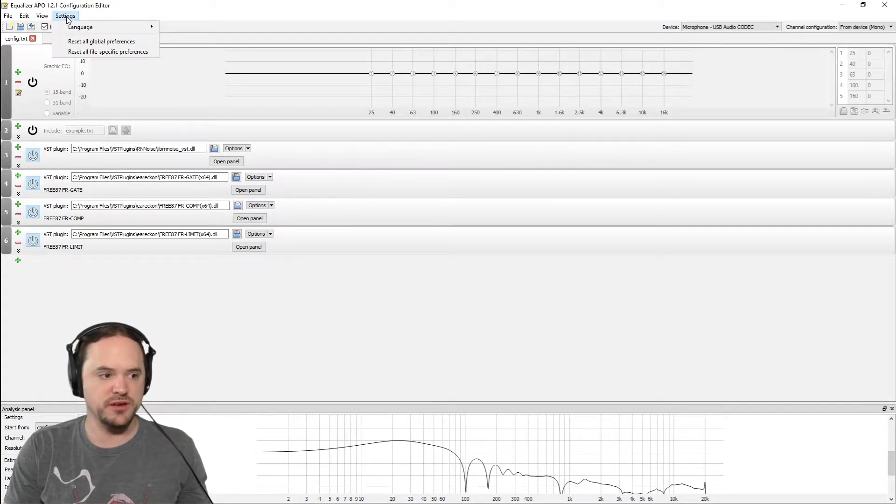
pyautogui.click(66, 18)
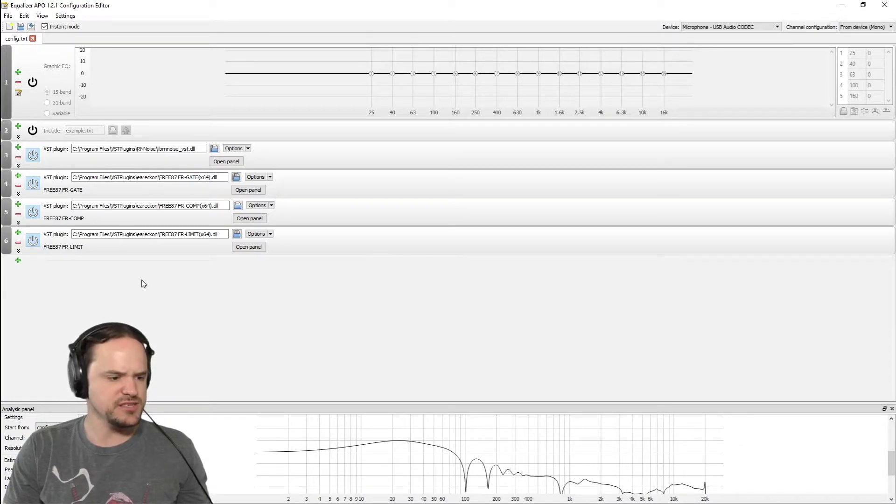
# - Browse the add-filter menu without adding anything, then select the RNNoise plugin's dll path
pyautogui.click(18, 260)
pyautogui.moveTo(58, 283)
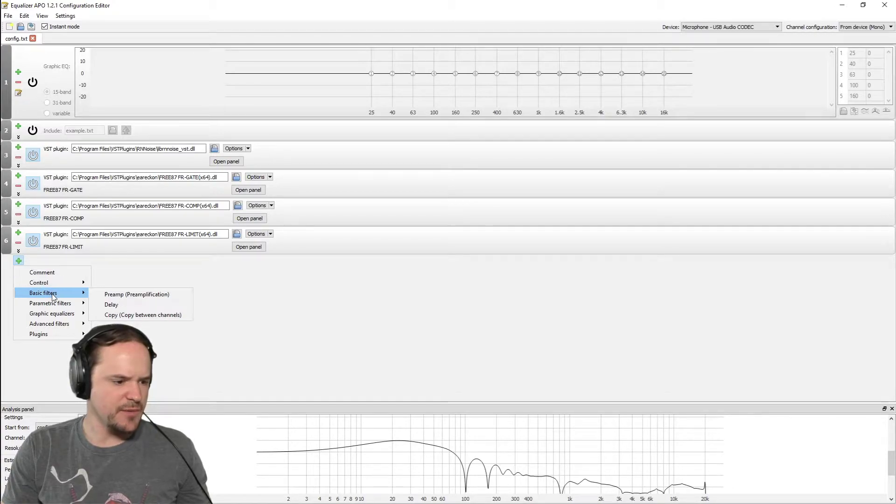
pyautogui.press('Escape')
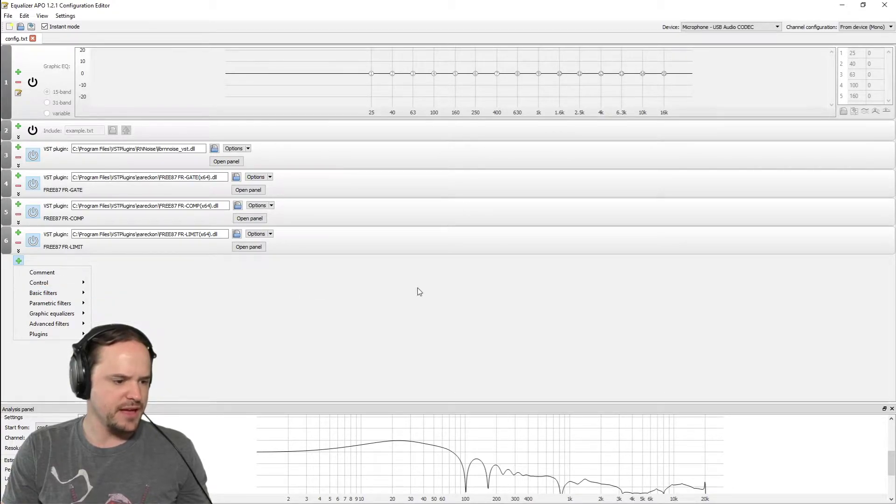
pyautogui.press('Escape')
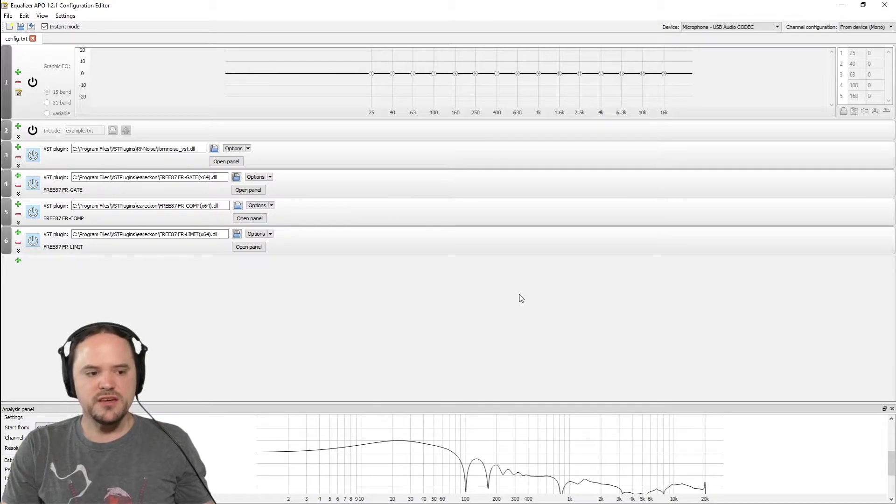
pyautogui.click(188, 148)
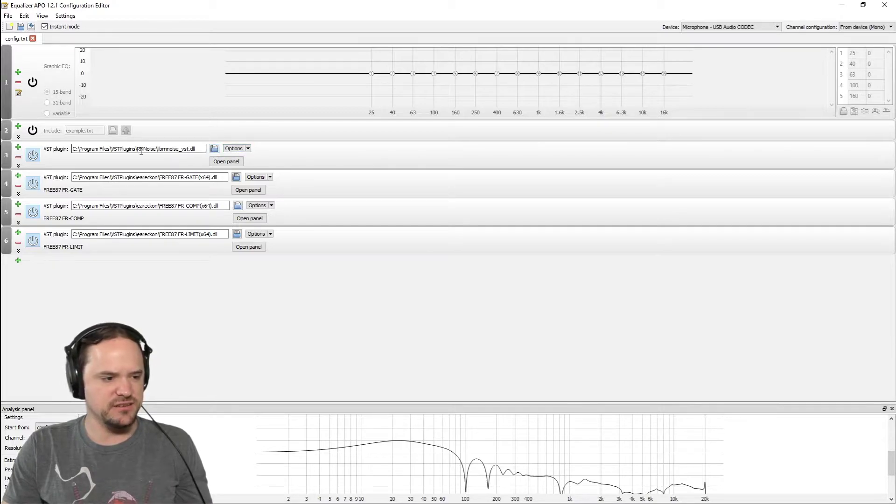
# - Add a new empty VST plugin entry via Plugins > VST plugin
pyautogui.click(18, 261)
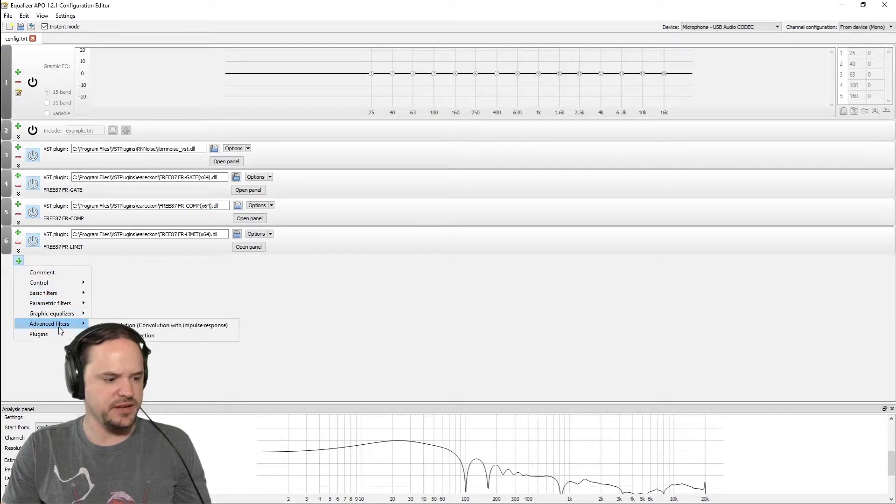
pyautogui.moveTo(63, 334)
pyautogui.click(117, 336)
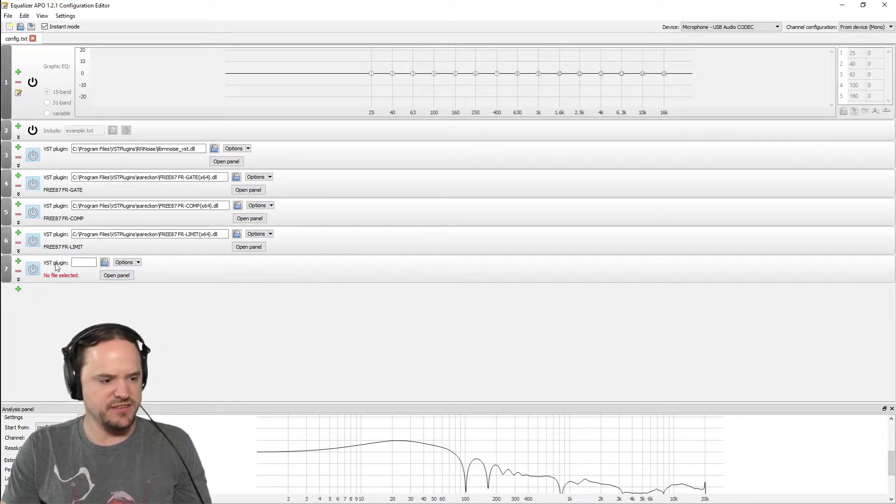
pyautogui.click(106, 265)
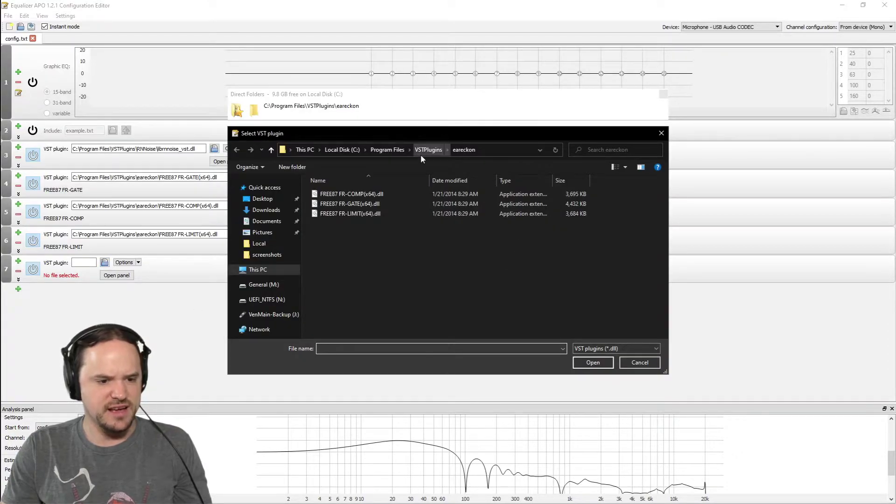
pyautogui.click(428, 152)
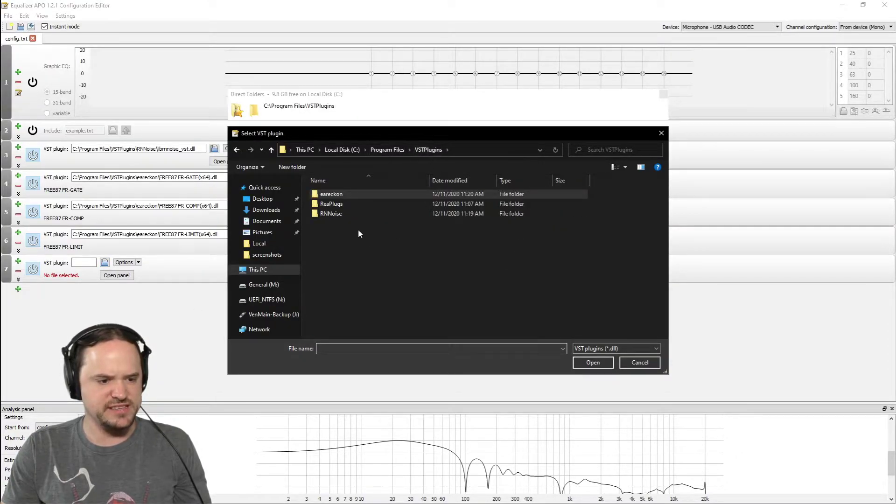
pyautogui.doubleClick(346, 214)
pyautogui.click(343, 196)
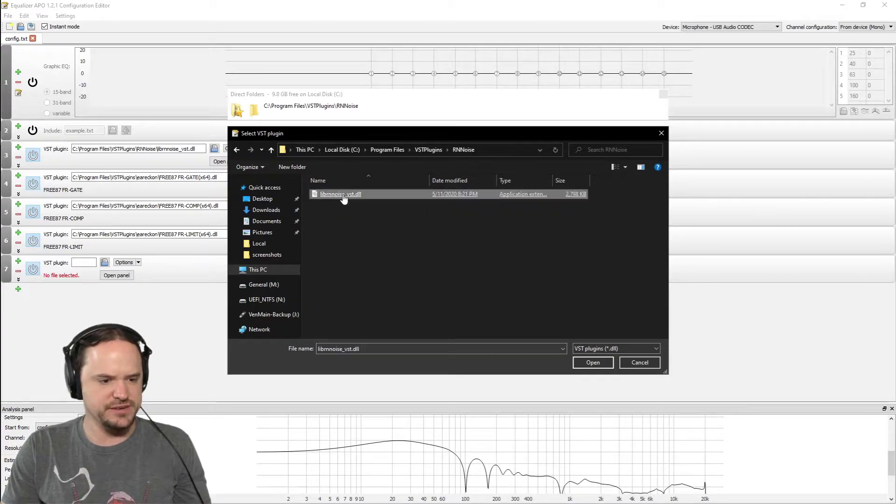
pyautogui.click(640, 362)
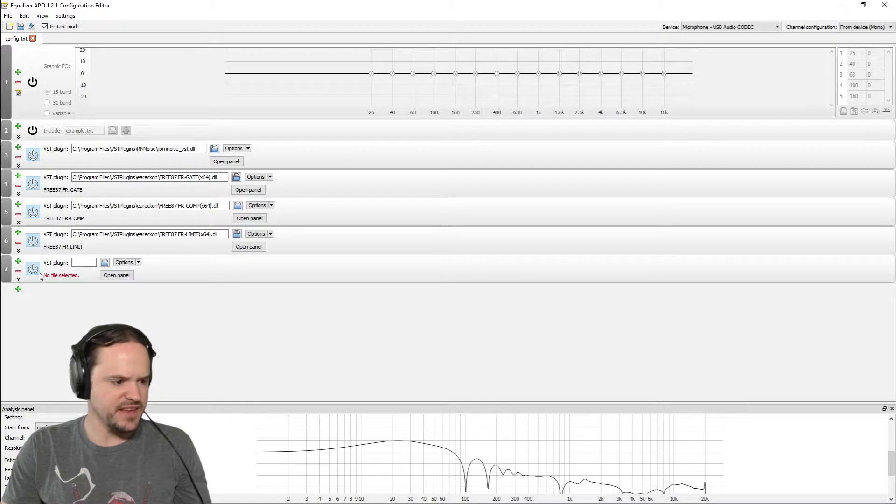
# - Delete the empty seventh VST plugin entry, then inspect the RNNoise and graphic equalizer rows
pyautogui.click(18, 271)
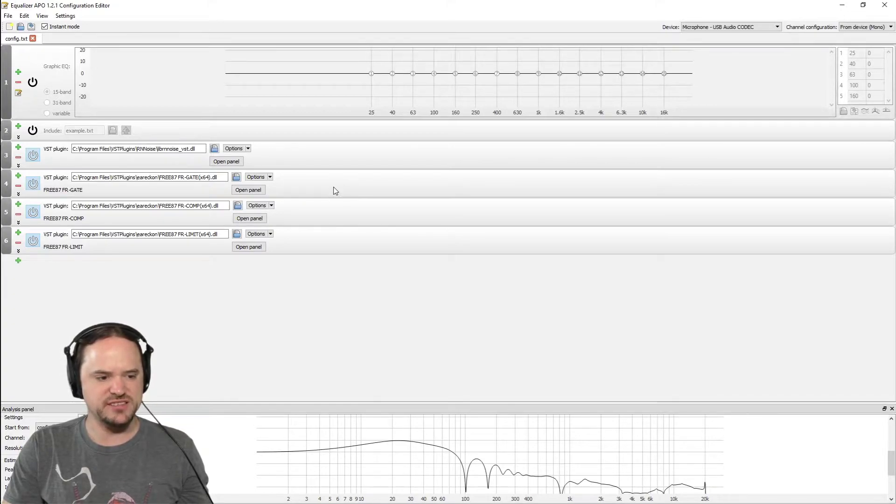
pyautogui.click(302, 154)
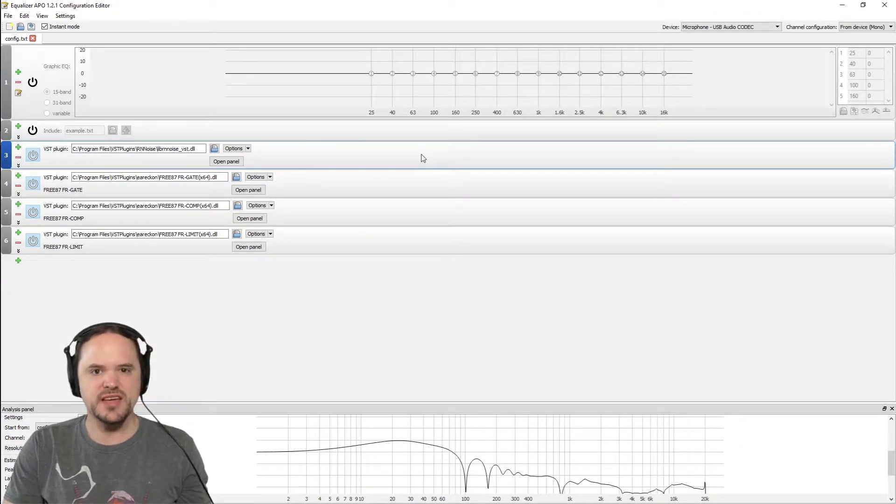
pyautogui.click(178, 90)
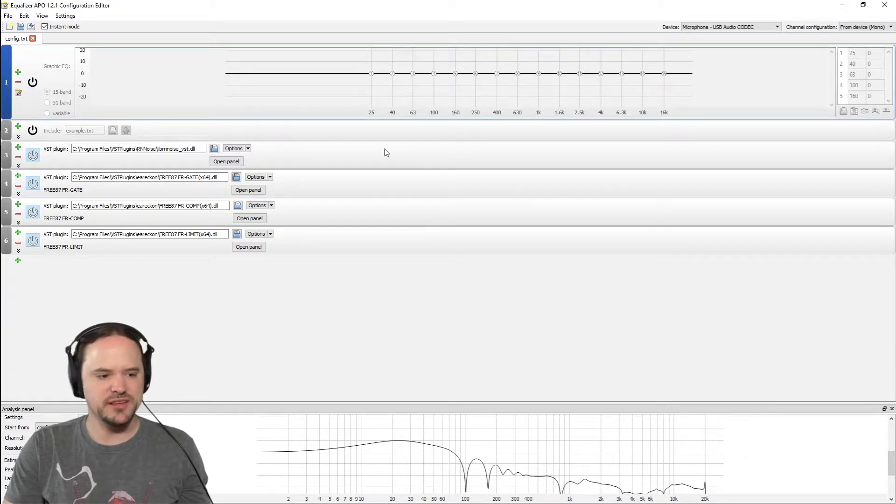
# - Review each plugin entry in turn: RNNoise, FR-GATE, FR-COMP, FR-LIMIT and RNNoise's file path
pyautogui.click(341, 163)
pyautogui.click(354, 189)
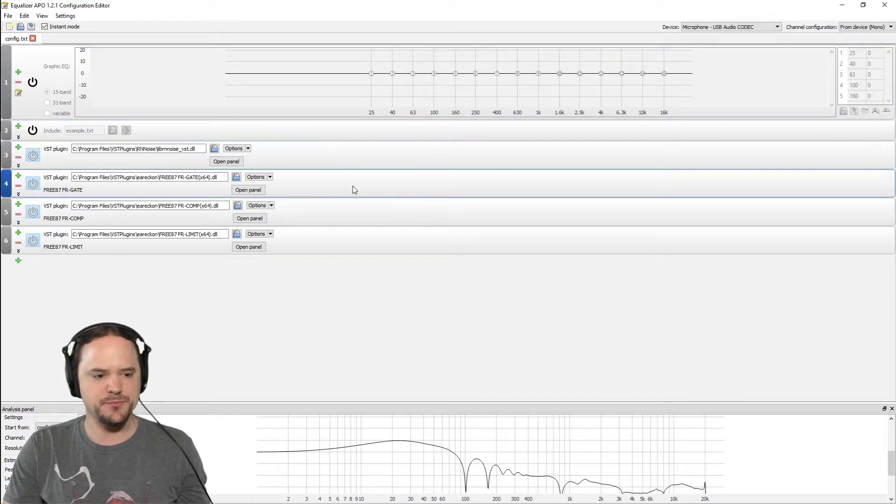
pyautogui.click(389, 215)
pyautogui.click(383, 239)
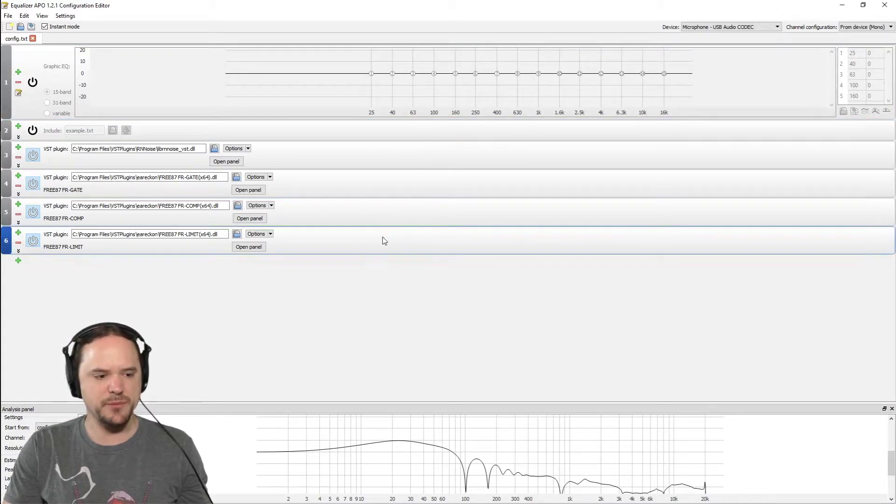
pyautogui.click(327, 159)
pyautogui.click(173, 149)
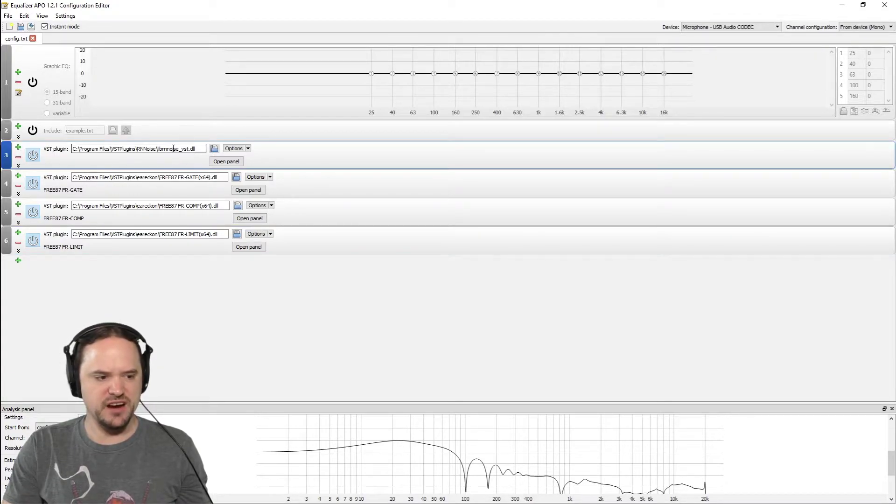
pyautogui.click(395, 186)
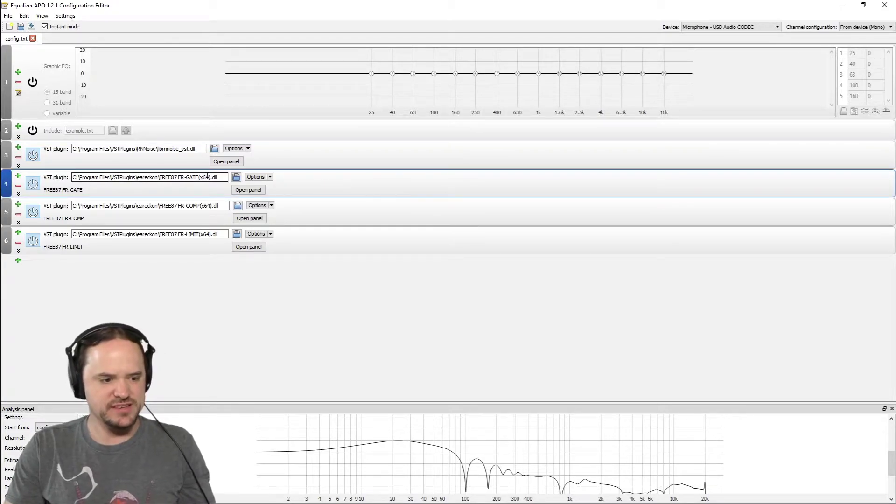
pyautogui.click(247, 190)
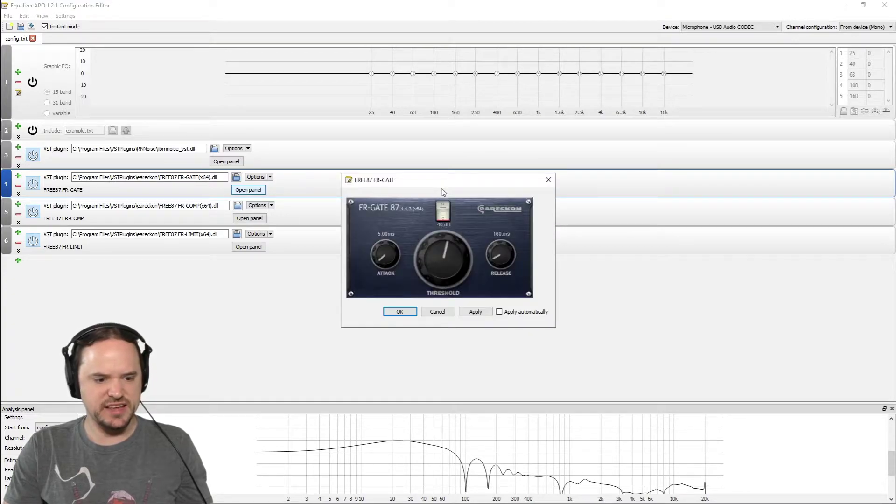
pyautogui.moveTo(447, 183); pyautogui.dragTo(427, 168)
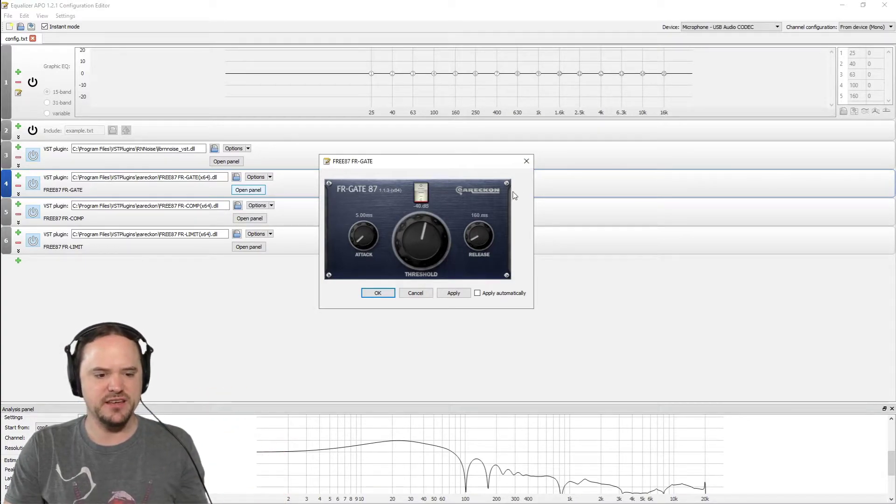
pyautogui.click(528, 163)
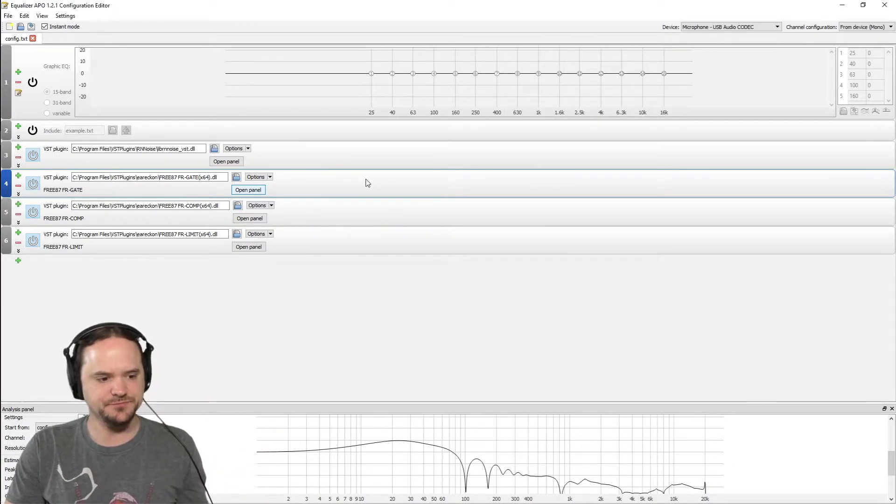
pyautogui.click(254, 219)
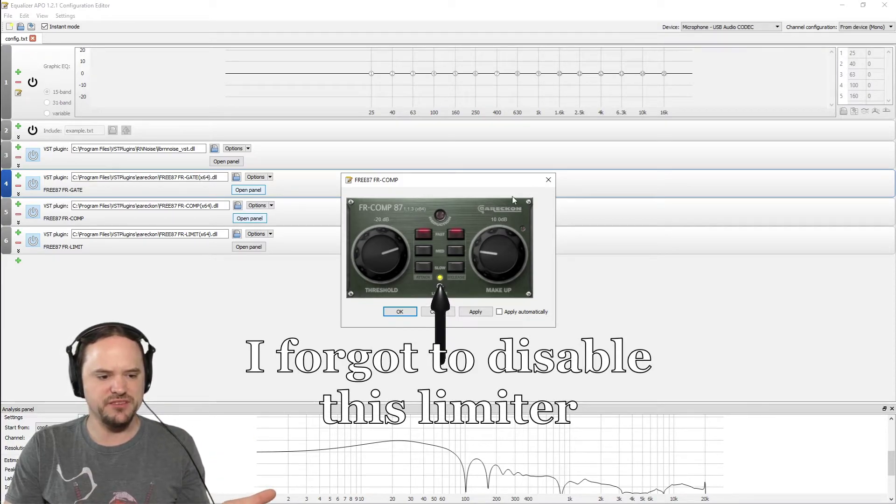
pyautogui.click(549, 180)
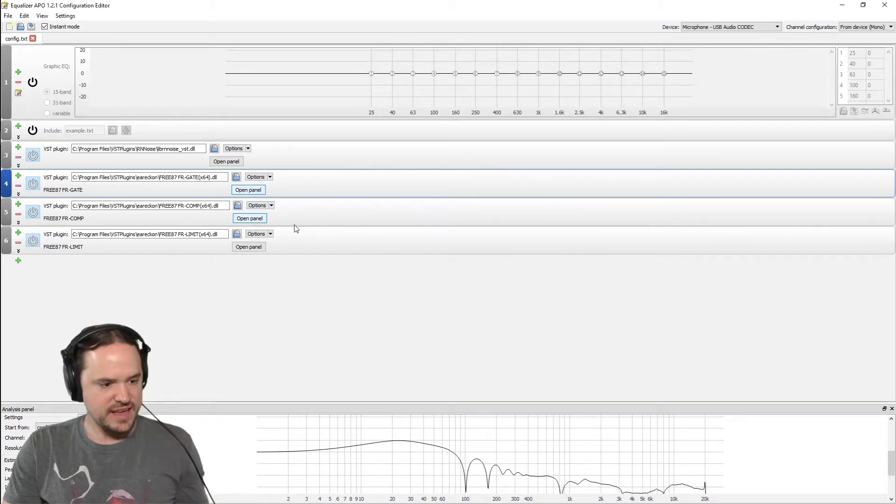
pyautogui.click(244, 247)
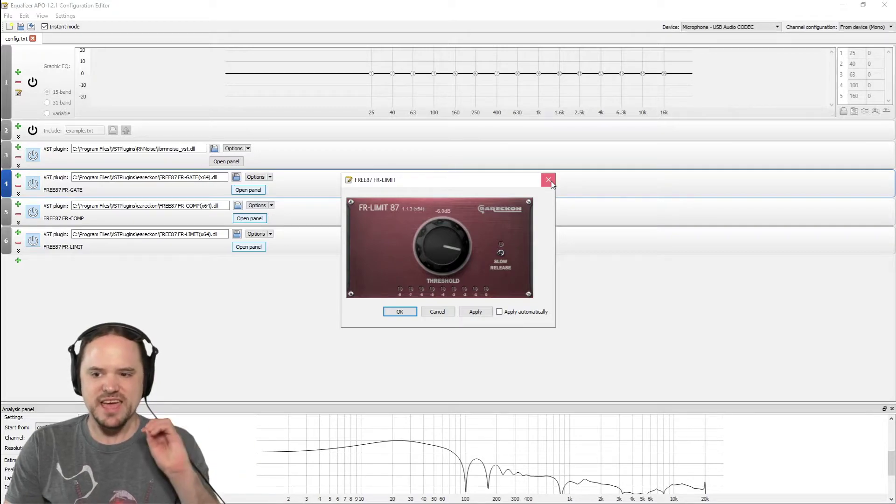
pyautogui.click(549, 181)
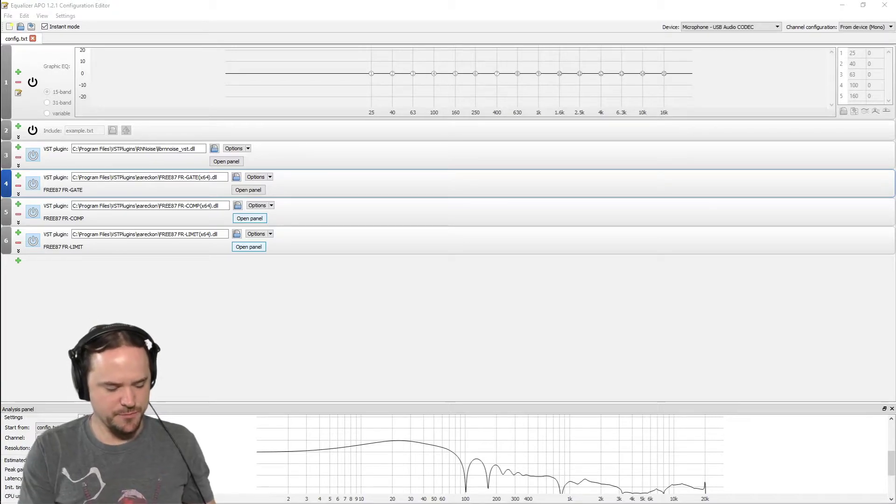
# - Launch LibreOffice Writer from the LibreOffice 6.4 group in the Start menu
pyautogui.press('super')
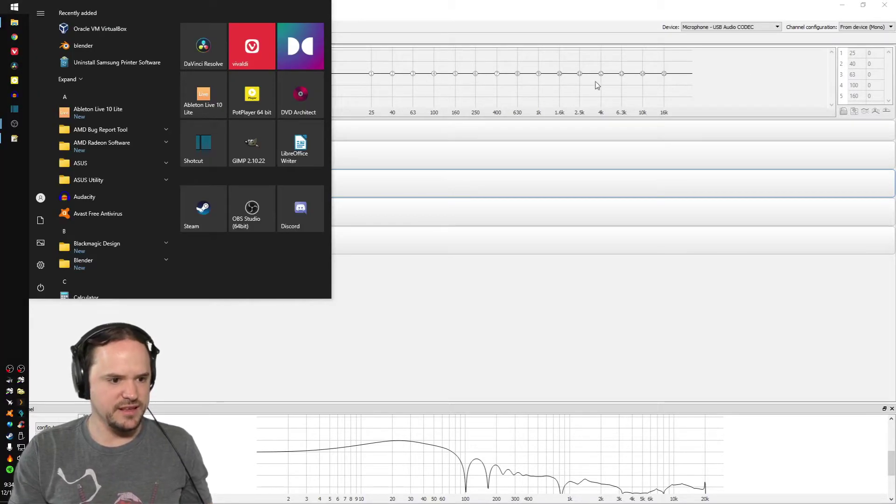
pyautogui.click(122, 97)
pyautogui.click(126, 137)
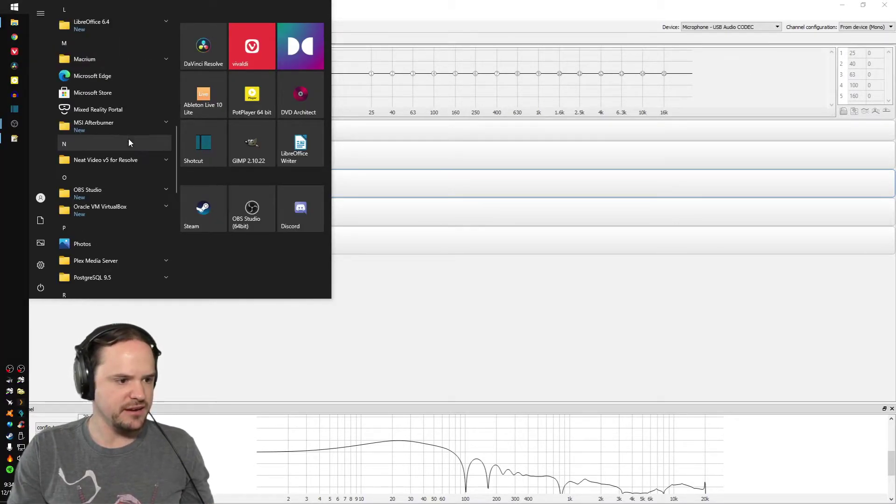
pyautogui.click(102, 23)
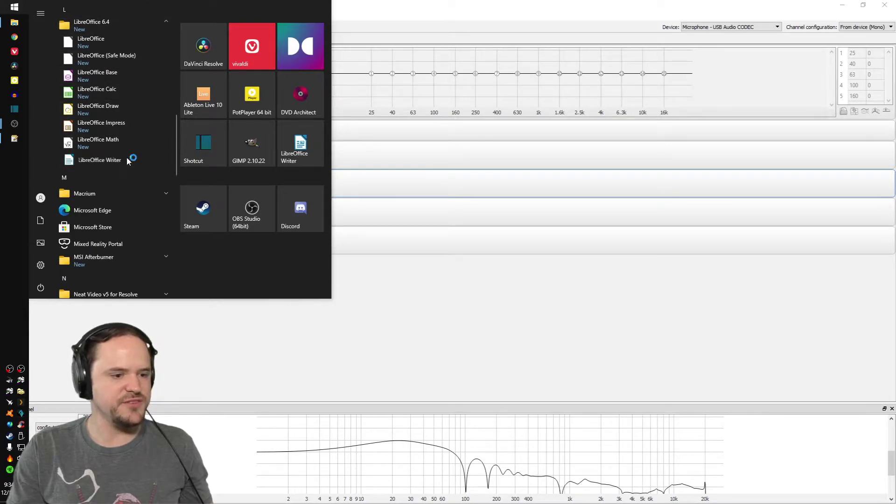
pyautogui.click(108, 159)
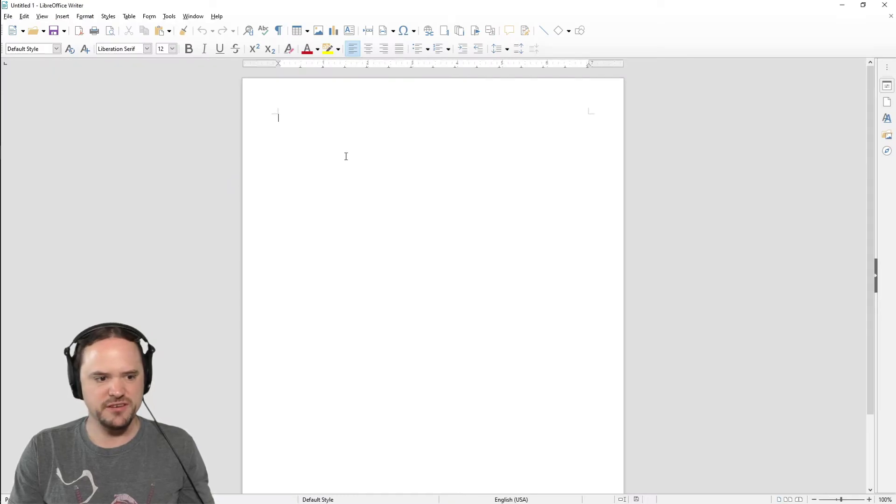
# - Type several lines of random letters starting 'Sdf askldjsdkjlf' into the blank document
pyautogui.write('Sdf')
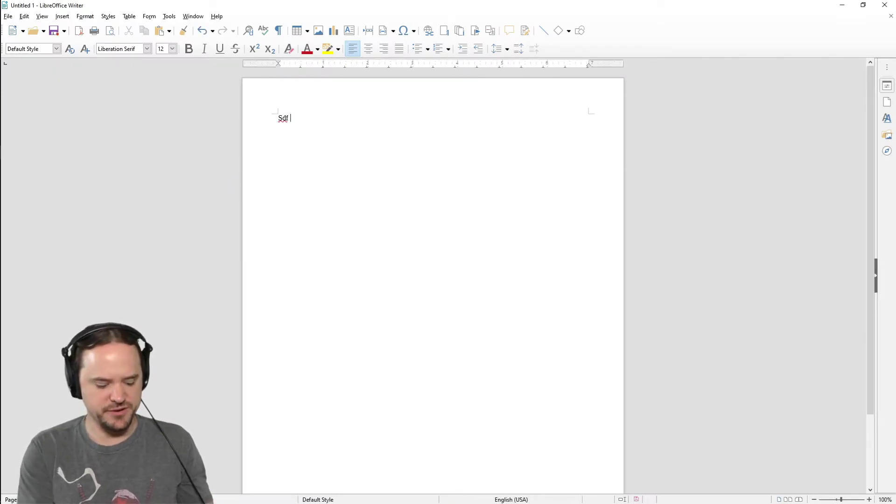
pyautogui.write(' askldjsdkjlf asdfasdflkdsf sd fsfdsadfkljsdlkfjsdlfj230jfjsdjwfjsdlfjsdlfjsdlfjsdlfj3fjdsfjsdfjsdf sd fsdf sdklfjsdalfj sdfj sdfjsdf')
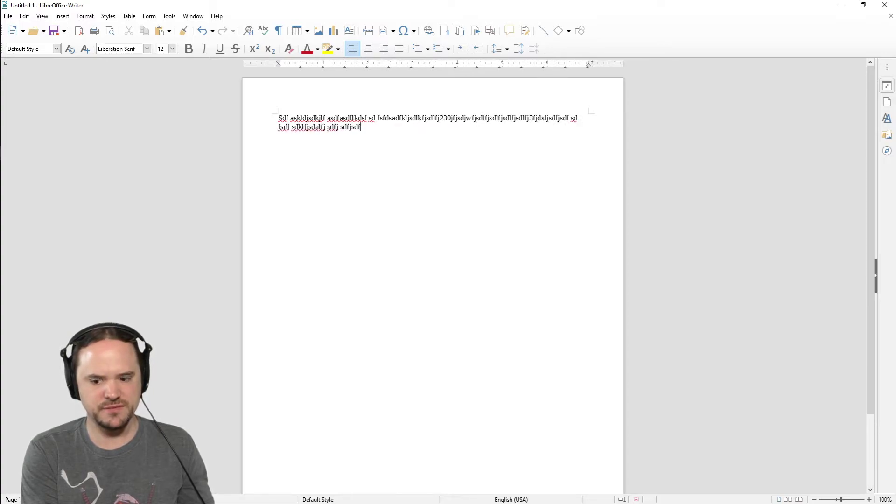
pyautogui.write('jsdjfsdjfiodefjsdiofjasdfjsdlfjsd')
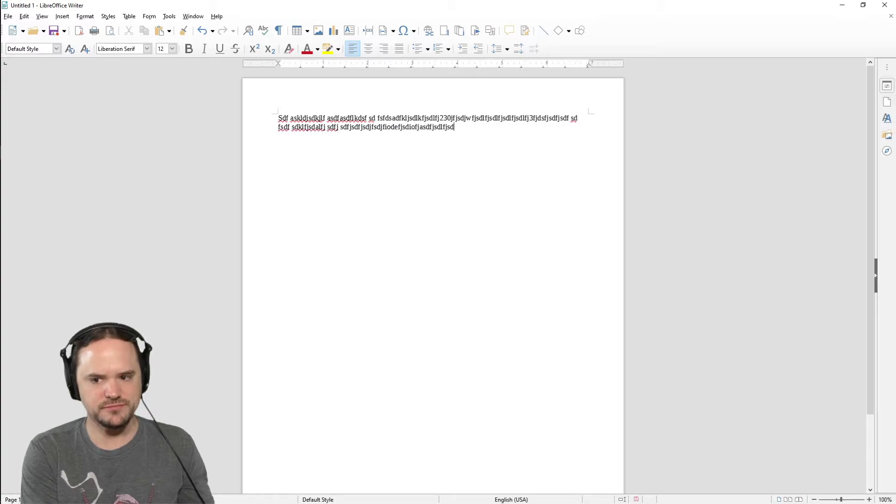
pyautogui.write('flsafjsdlfjsdfjsdlkf sd fsd fsd sa')
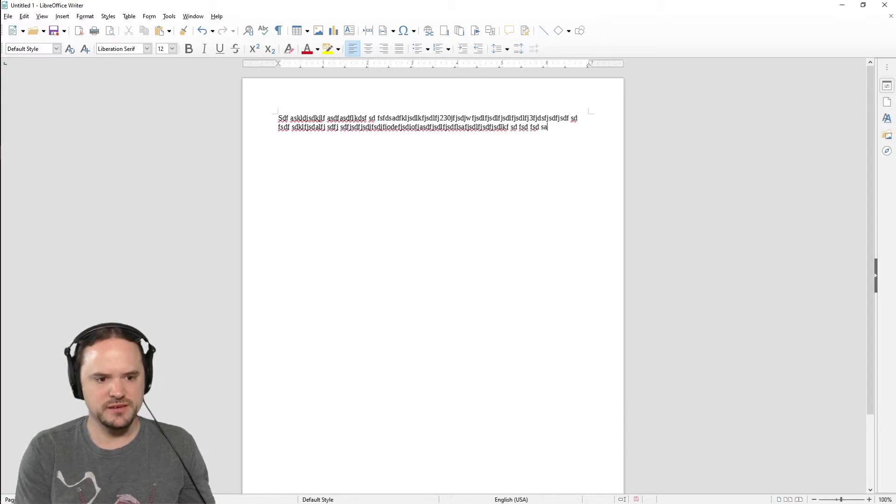
pyautogui.write('f asdf sad fasd fsdffsd sadfs adf')
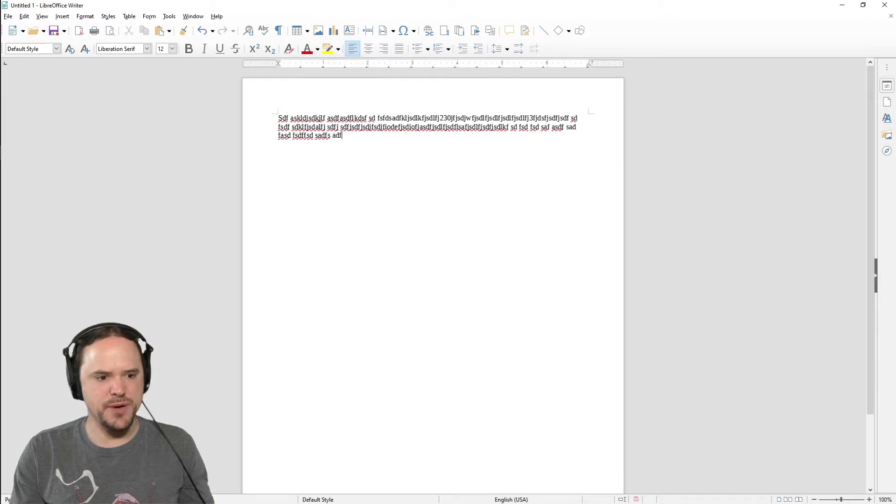
pyautogui.write(' sd asdf asdf sad fs fsda sdf ')
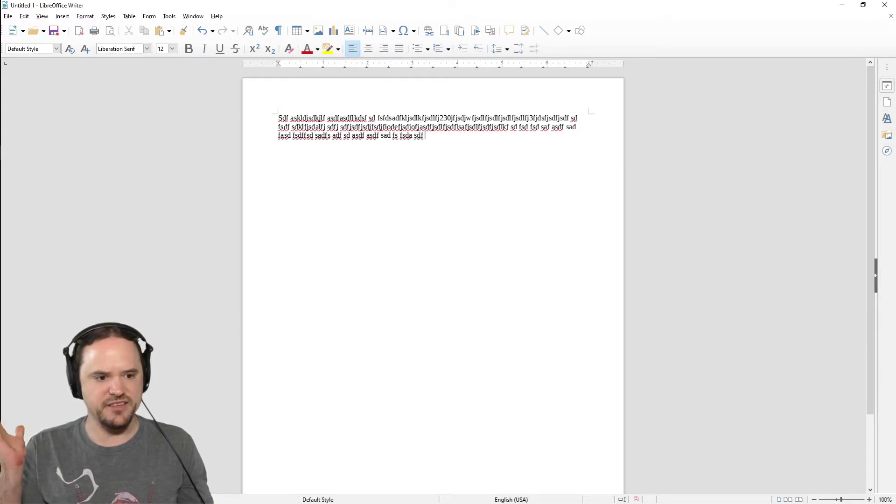
pyautogui.write('sd sdfsfsdfsf sdf sadf ')
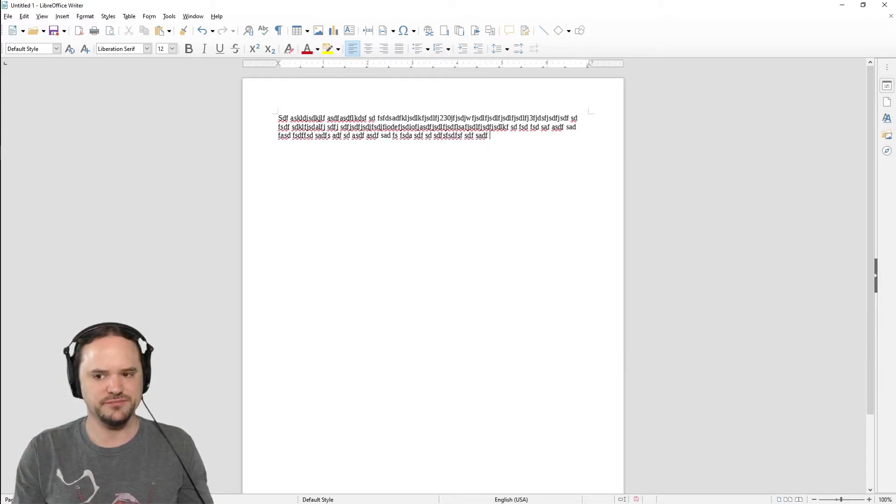
pyautogui.write('sdfasdfffff3f3sdaf sadf asdf asdf asdf asd fsadf')
pyautogui.write('ffdsfsdafasdfsdafasdfsdfsadfsdafasd')
pyautogui.write('fsdfsdsdfasdfasdfsdsd')
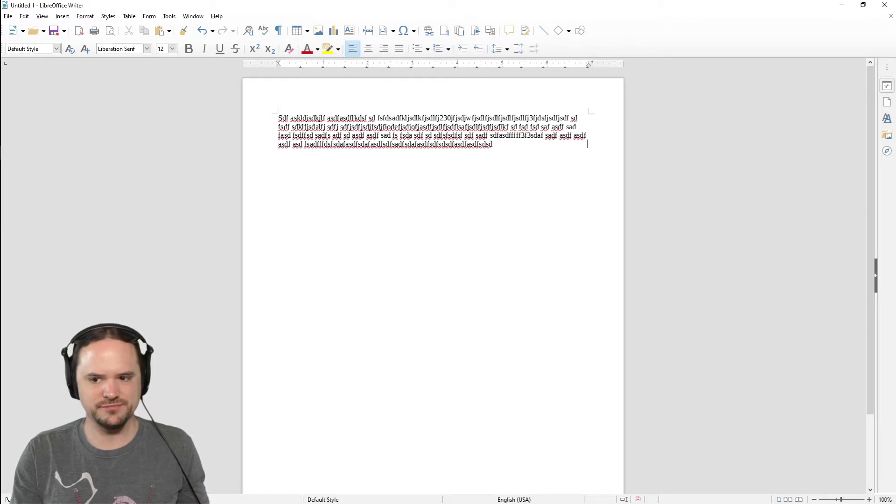
# - Disable the FR-LIMIT, FR-COMP, FR-GATE and RNNoise plugins with their power buttons
pyautogui.hotkey('alt', 'Tab')
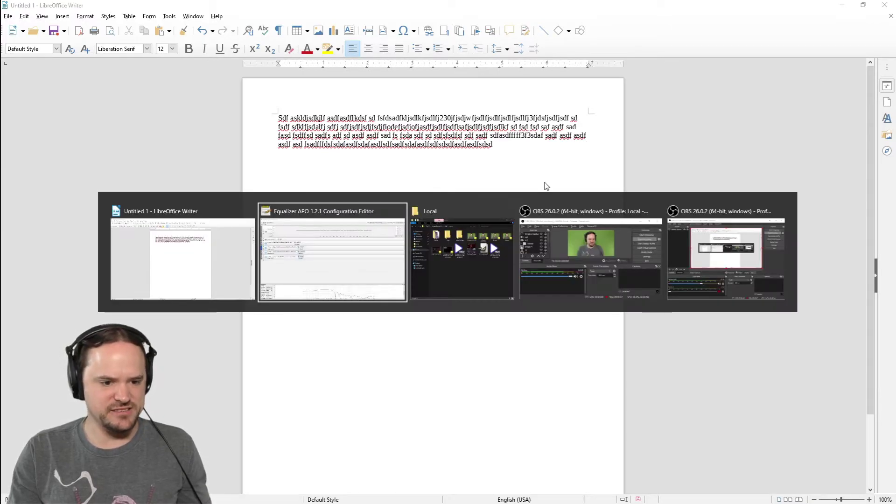
pyautogui.click(289, 315)
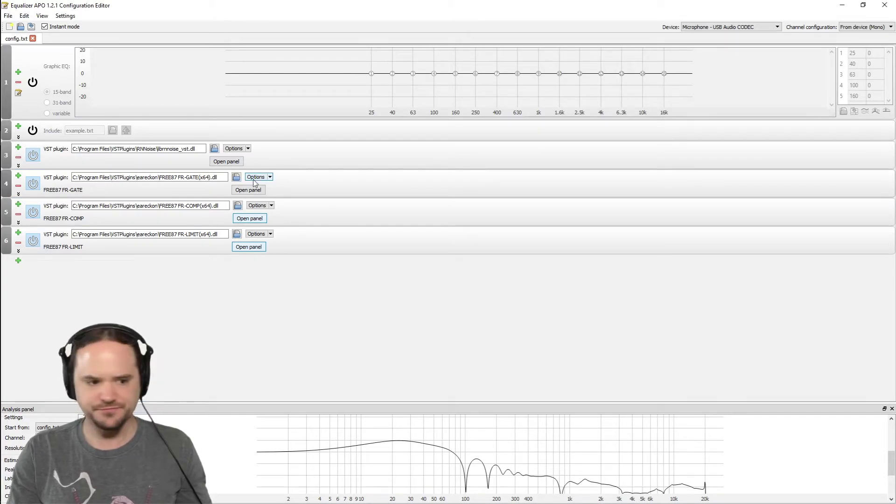
pyautogui.click(33, 241)
pyautogui.click(33, 213)
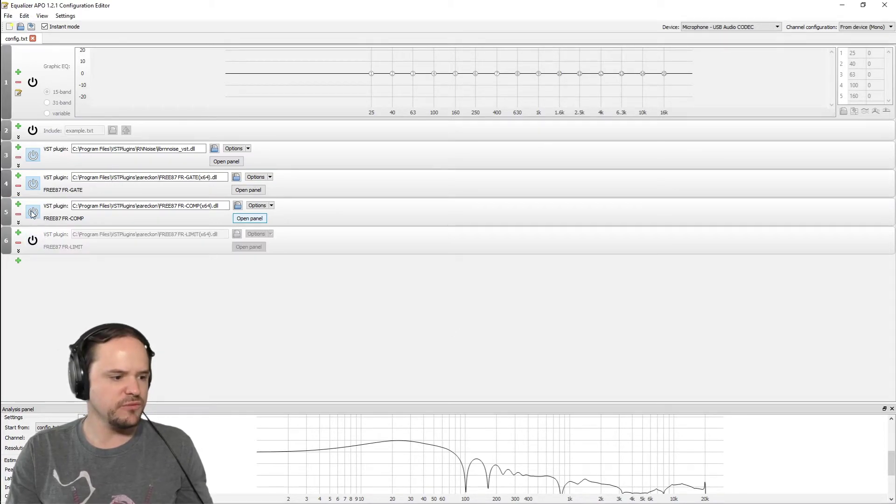
pyautogui.click(33, 183)
pyautogui.click(33, 155)
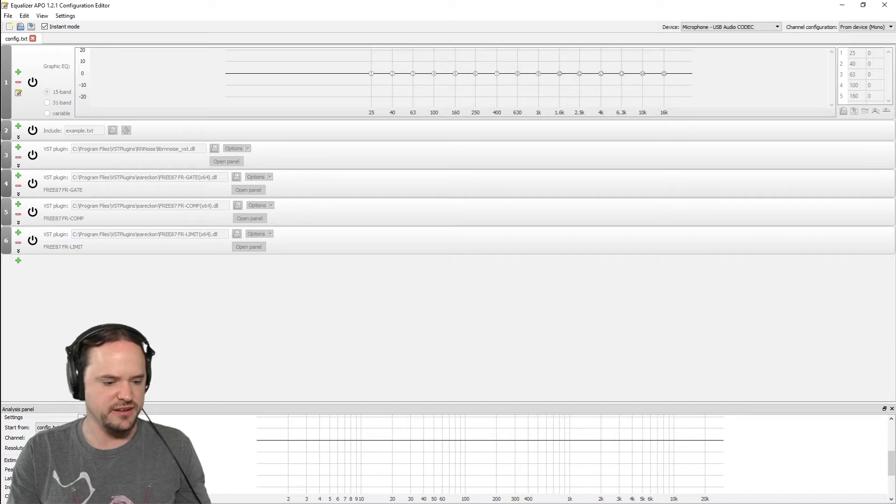
# - Adjust the editor view to see the flat response in the analysis panel
pyautogui.moveTo(883, 465); pyautogui.dragTo(884, 468)
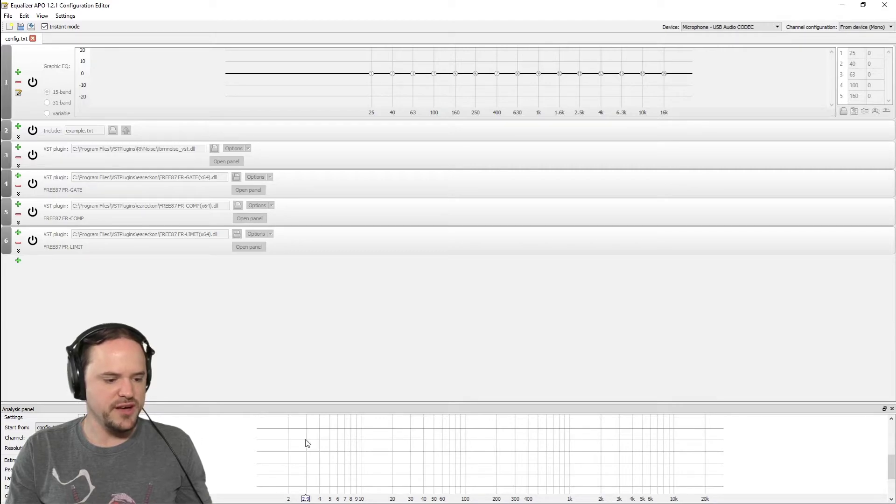
pyautogui.scroll(2, 306, 441)
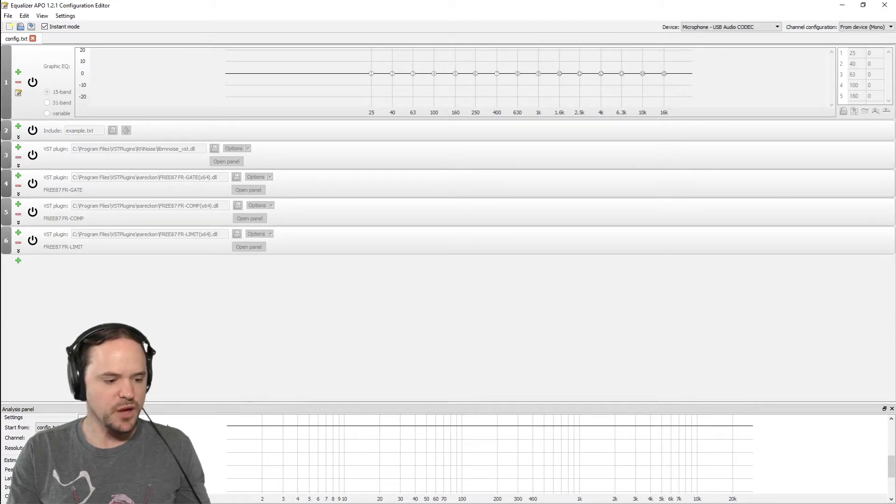
pyautogui.moveTo(888, 470); pyautogui.dragTo(888, 465)
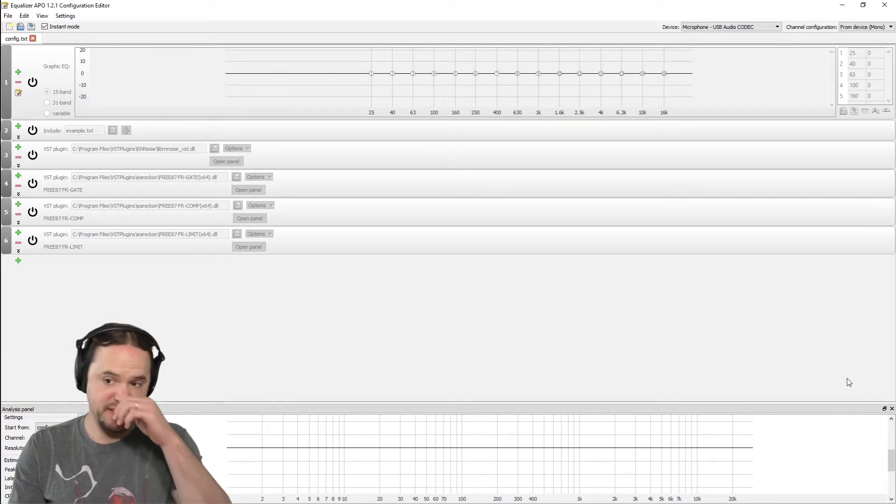
# - On a new line below the Writer paragraph, type random letters as the filters-off typing test
pyautogui.hotkey('alt', 'Tab')
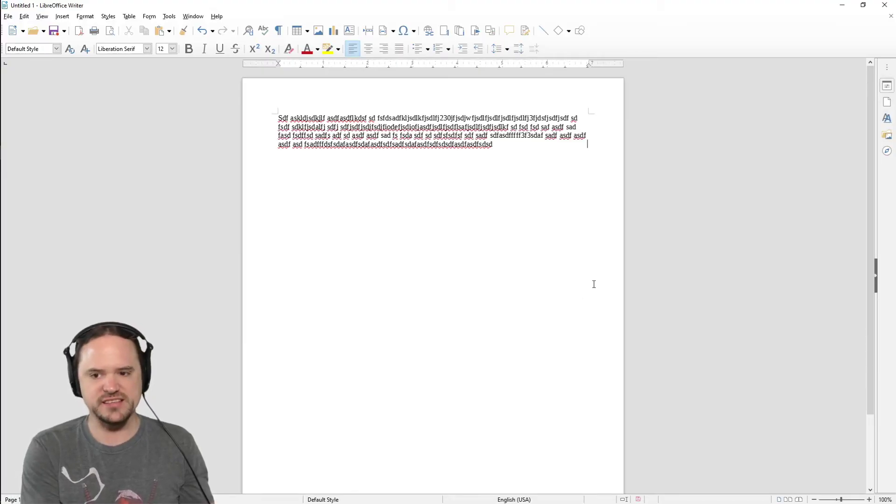
pyautogui.press('Return')
pyautogui.write('sadfsdf asdf sdf sd')
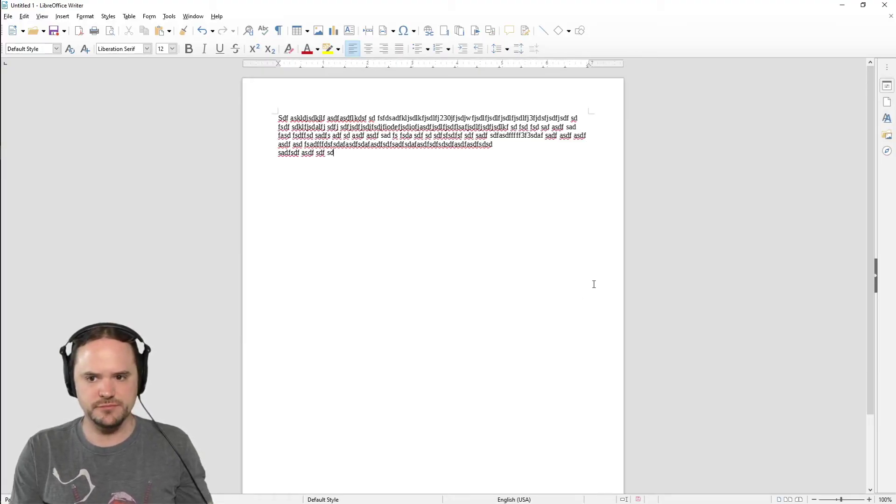
pyautogui.write('fsdf sdf sdf asdf asdf asdf hvcbdfb g g rg dfg dfg sdfg sdfg dfgh sdfgh 54ergrsegsdfrgsdfg43tger')
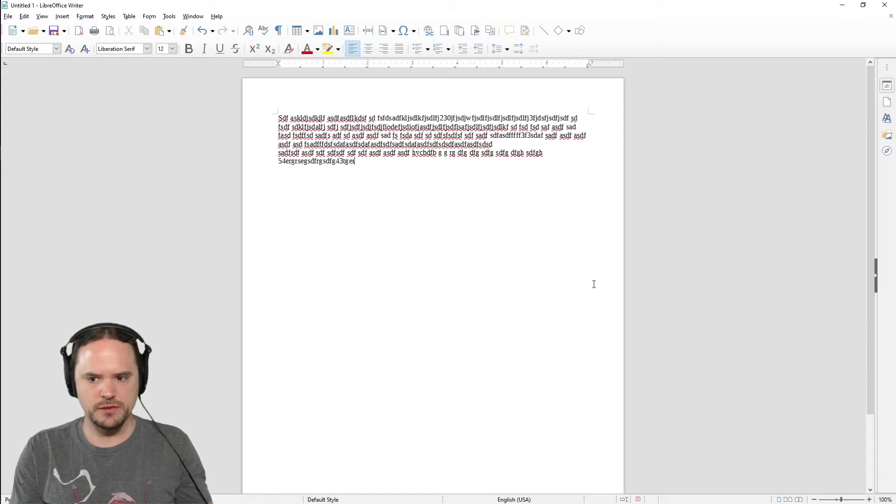
pyautogui.write('gsergsdfgsdfgsdfgsdfghhdfhdfgh')
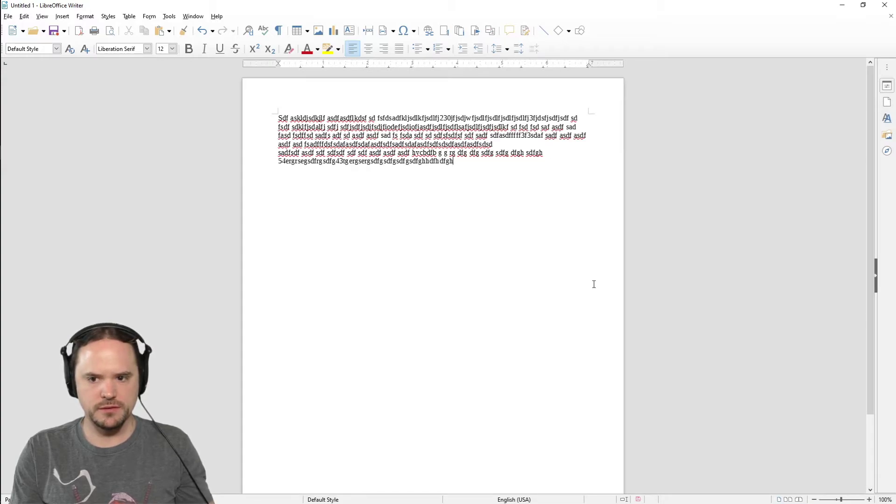
pyautogui.write('54tgnsdgbsdffgbsdgsdfghsderhdfhsdfg')
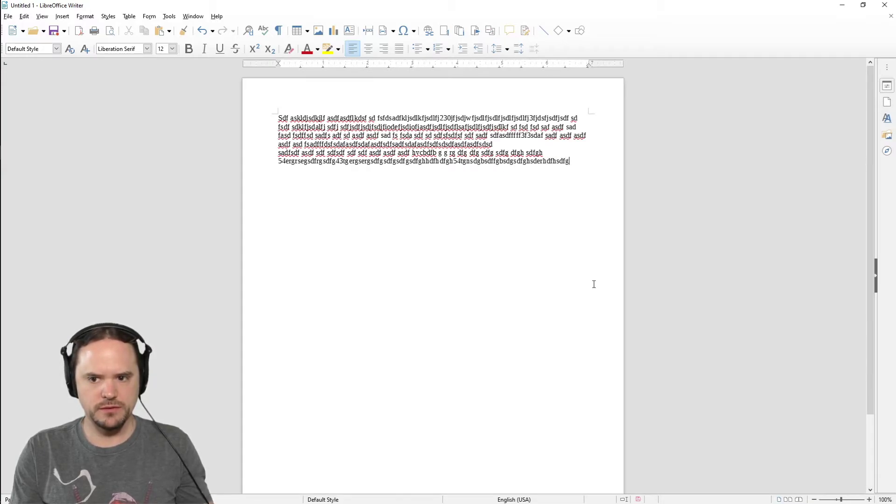
pyautogui.write('sdfgsdfgsdfgsd')
pyautogui.hotkey('alt', 'Tab')
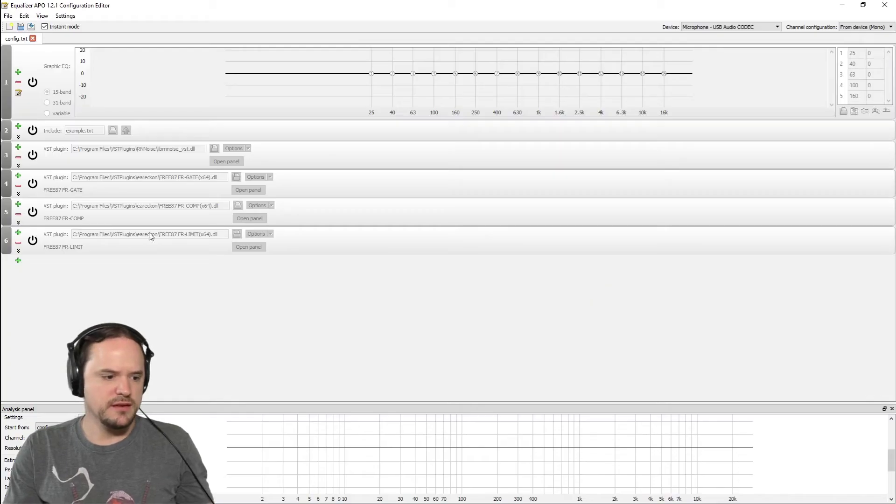
# - Re-enable the RNNoise, FR-GATE, FR-COMP and FR-LIMIT rows with their power buttons
pyautogui.click(32, 156)
pyautogui.click(33, 184)
pyautogui.click(33, 211)
pyautogui.click(34, 240)
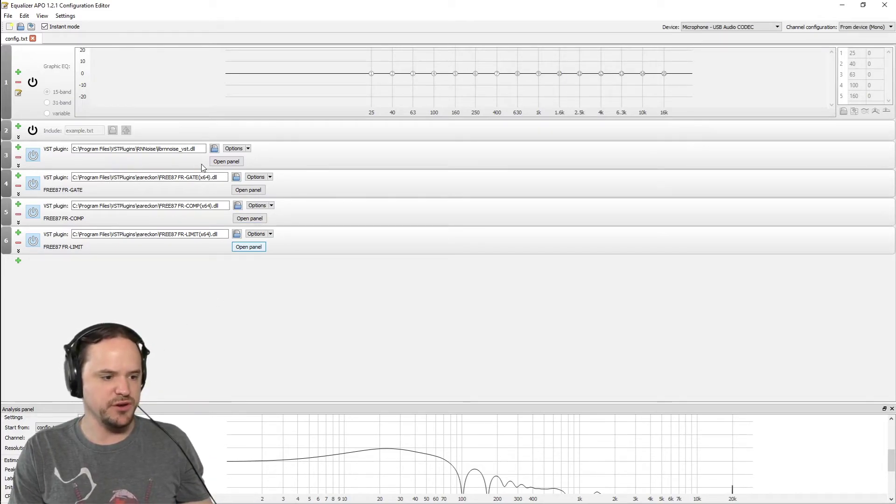
# - Set the FR-COMP compressor's Make Up gain to 15 dB and apply it
pyautogui.click(258, 219)
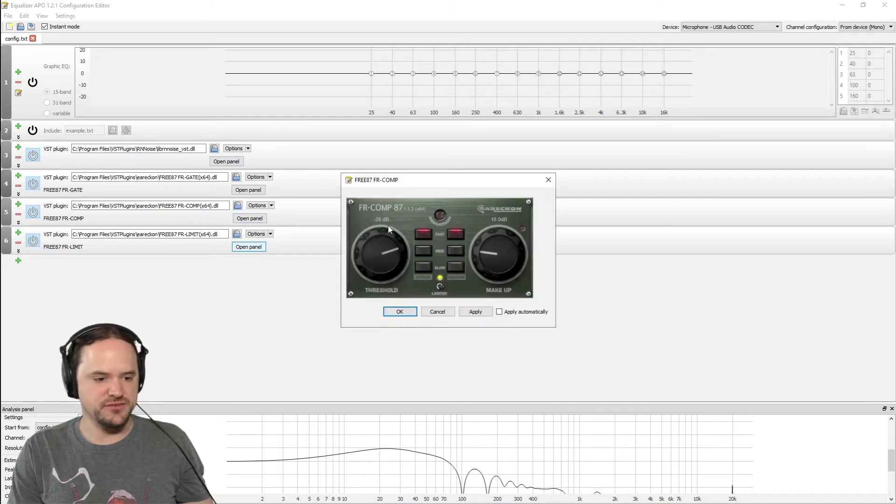
pyautogui.click(496, 220)
pyautogui.write('15')
pyautogui.press('Return')
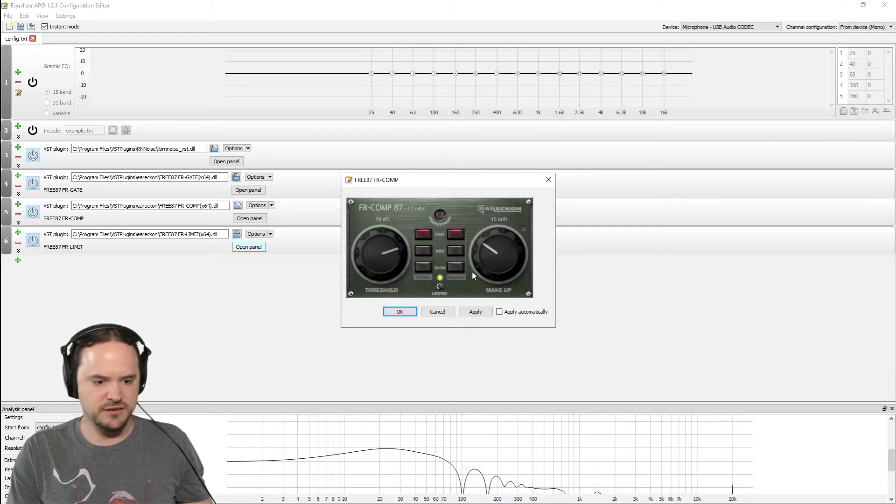
pyautogui.click(475, 310)
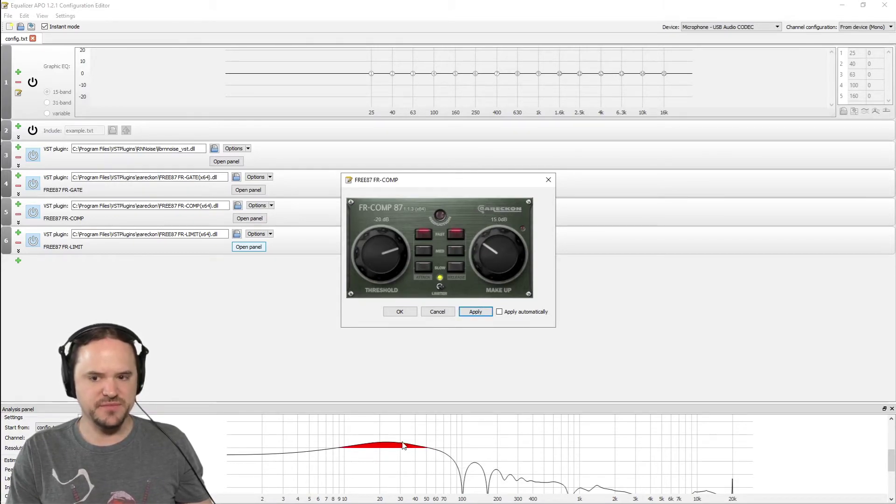
# - Restore the Make Up gain to 10 dB, apply it and close the compressor panel
pyautogui.click(499, 219)
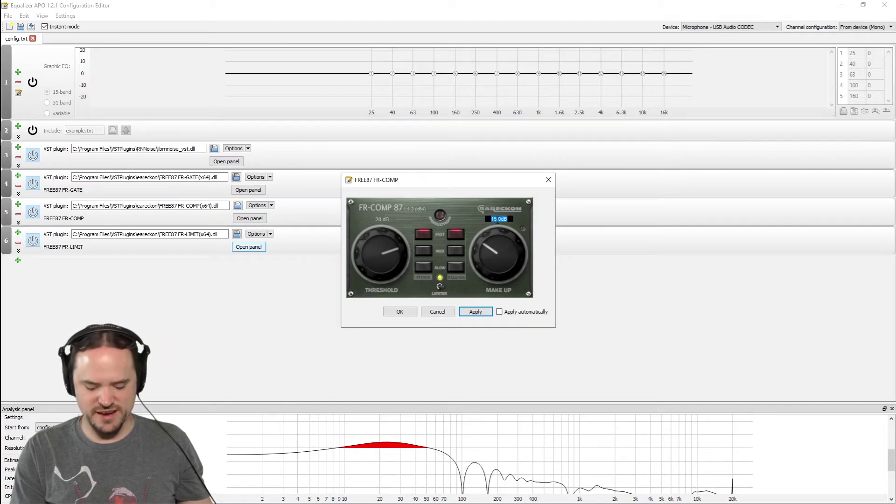
pyautogui.write('10')
pyautogui.press('Return')
pyautogui.click(462, 312)
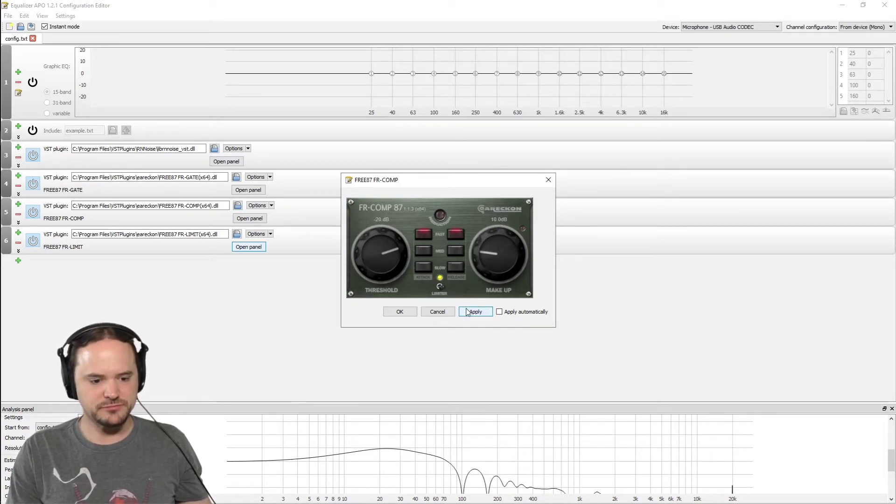
pyautogui.click(403, 313)
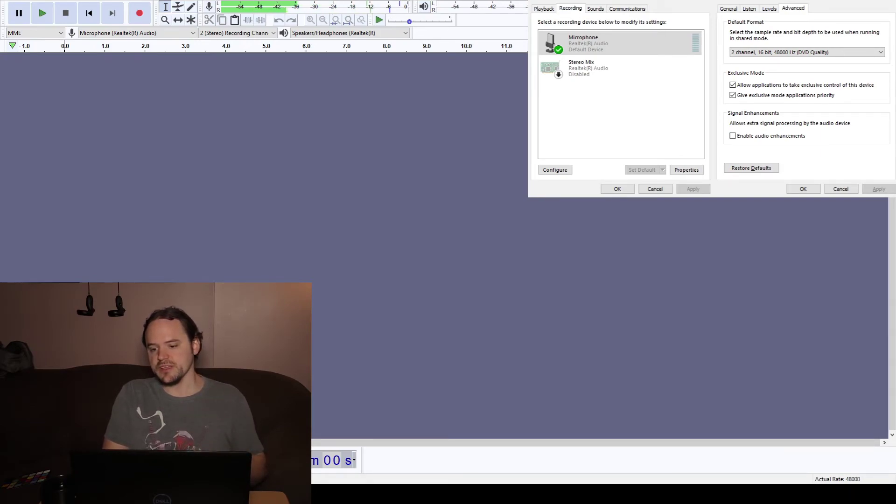
# - Enable and apply audio enhancements in Microphone Properties, then stop Audacity's live level monitoring
pyautogui.click(804, 1)
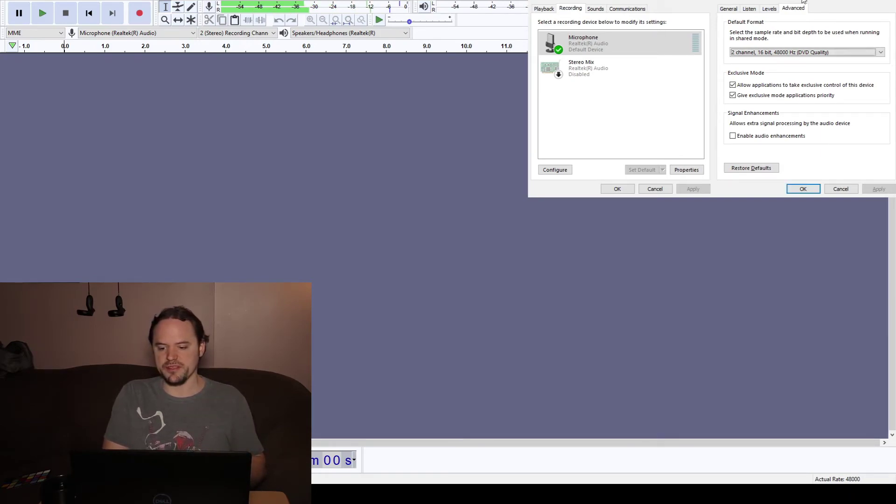
pyautogui.click(733, 136)
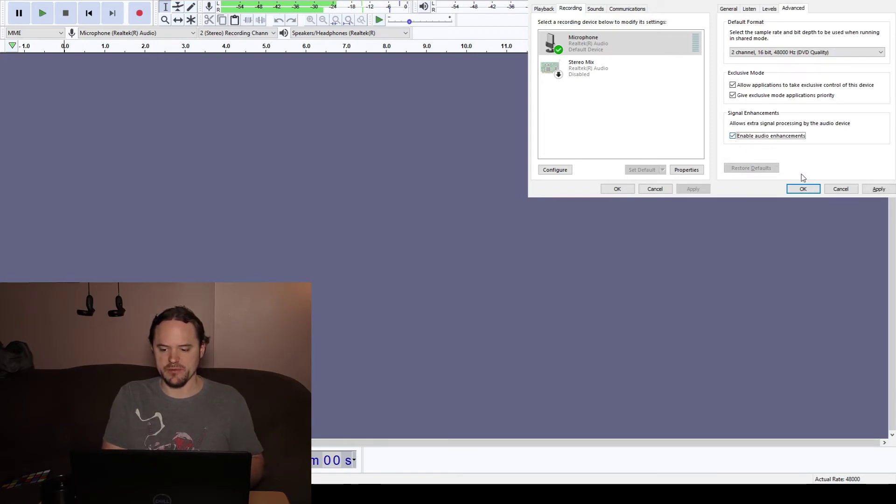
pyautogui.click(870, 189)
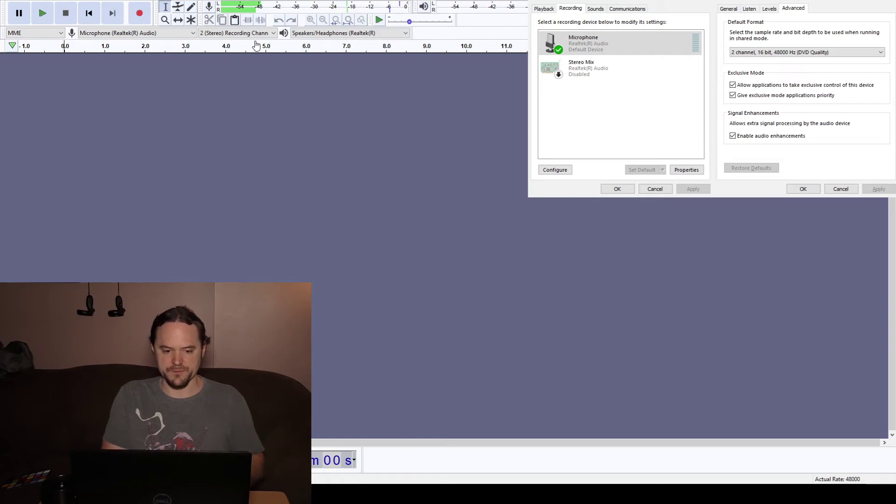
pyautogui.click(328, 8)
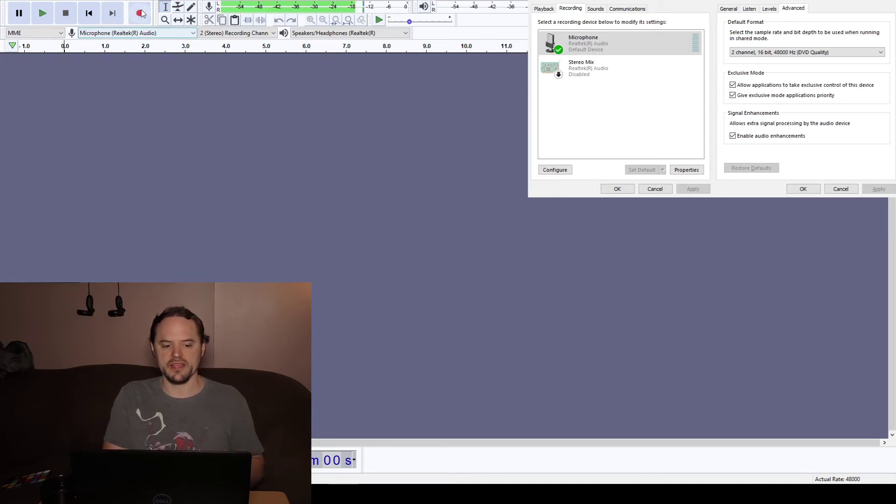
# - Record roughly 11 seconds of microphone audio into a new stereo 48000 Hz Audacity track
pyautogui.press('r')
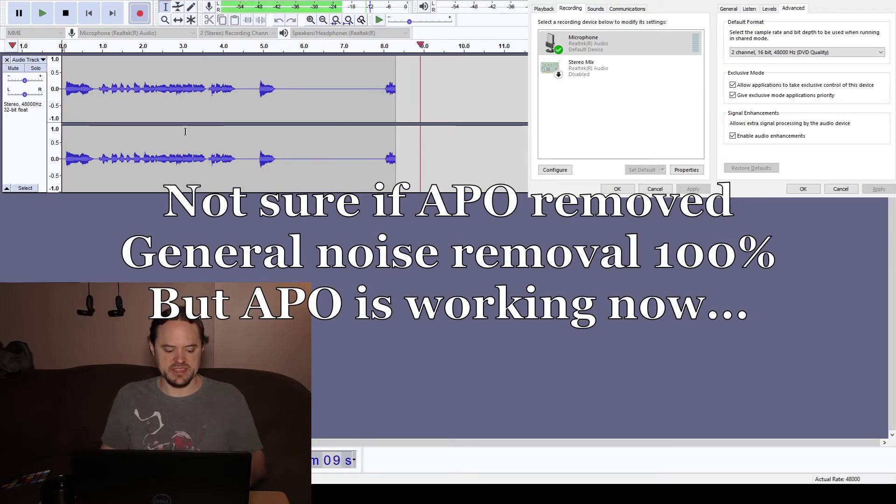
pyautogui.click(66, 17)
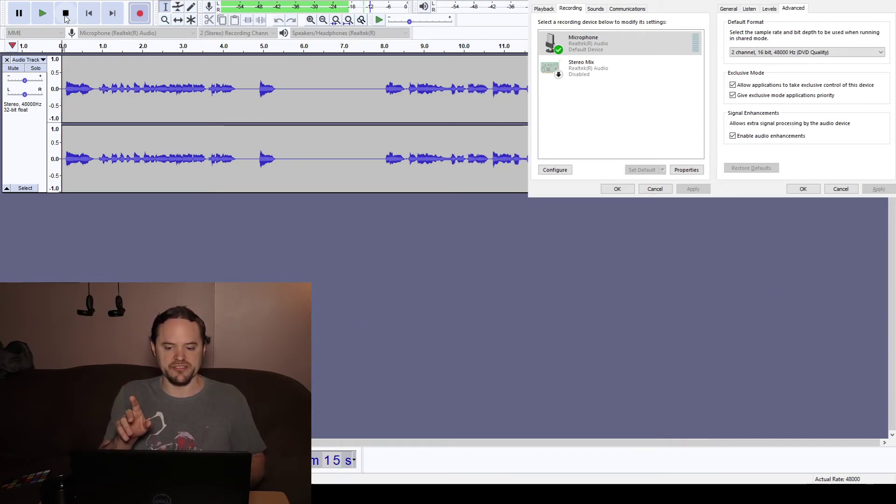
pyautogui.click(65, 17)
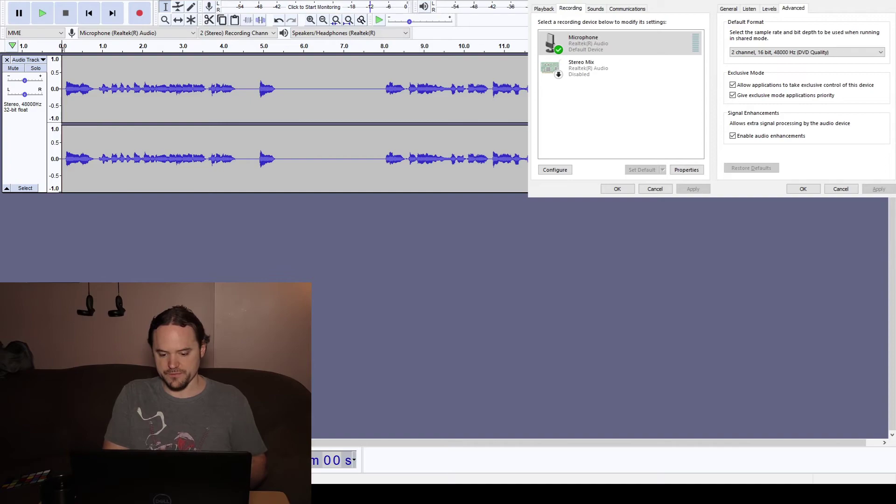
# - Power off the FR-GATE plugin and open the FR-COMP compressor settings
pyautogui.hotkey('alt', 'Tab')
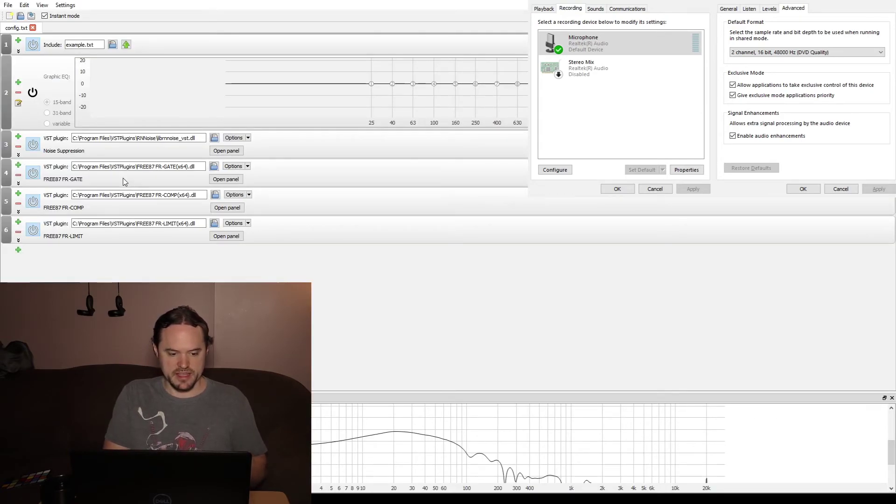
pyautogui.click(33, 173)
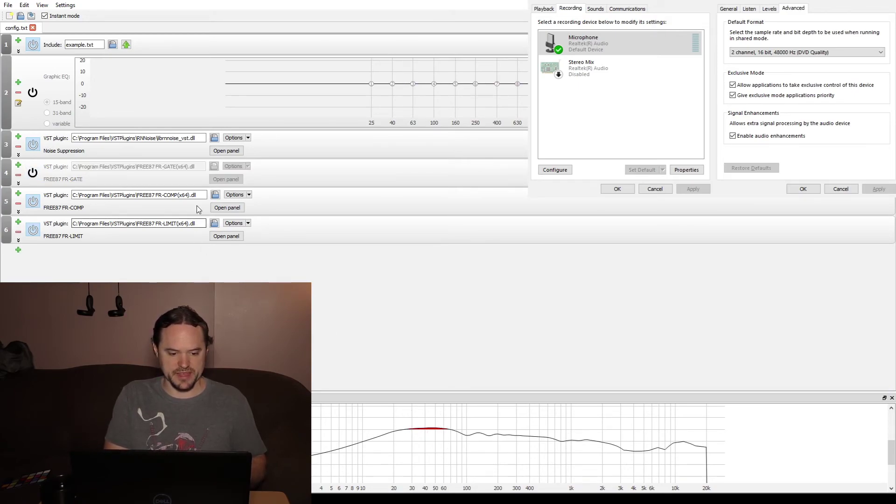
pyautogui.click(221, 208)
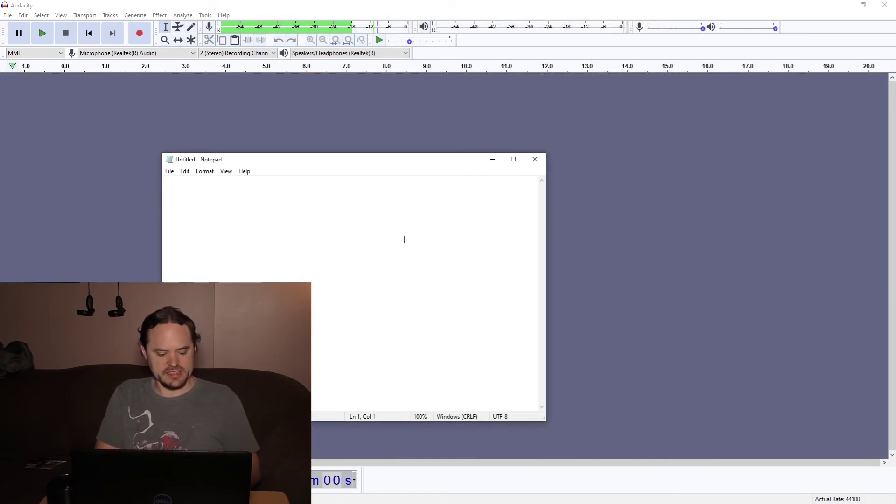
# - Move Microphone Properties to the lower right and shift Notepad up beside the sound dialogs
pyautogui.hotkey('alt', 'Tab')
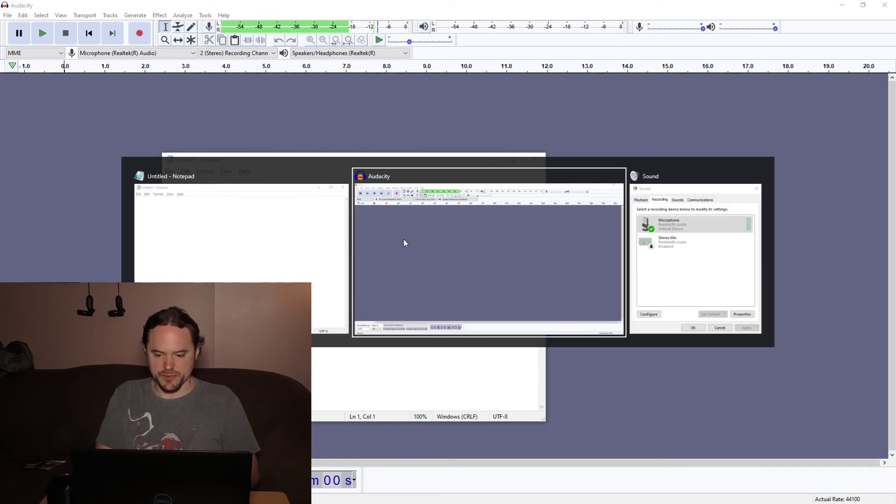
pyautogui.hotkey('alt', 'Tab')
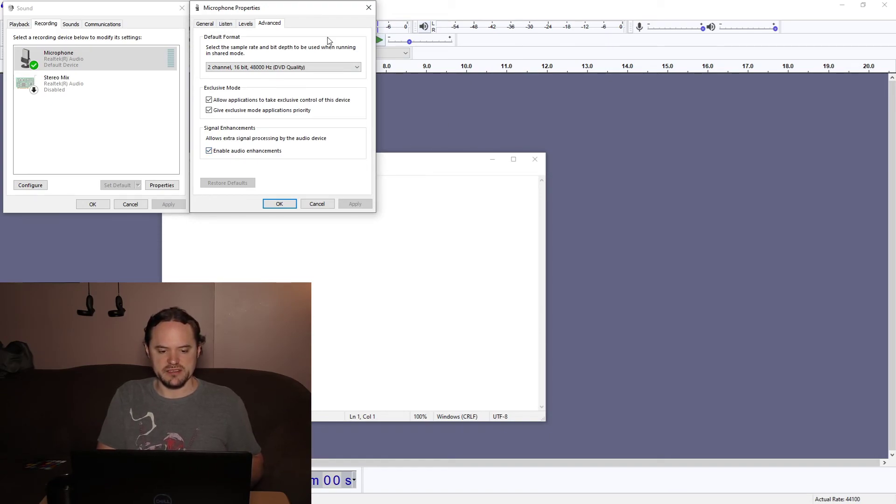
pyautogui.moveTo(307, 10); pyautogui.dragTo(726, 226)
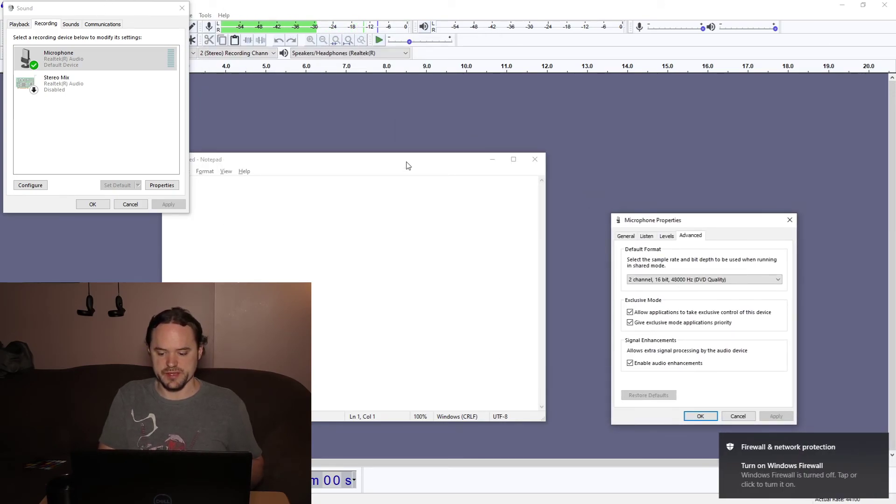
pyautogui.moveTo(408, 164); pyautogui.dragTo(439, 147)
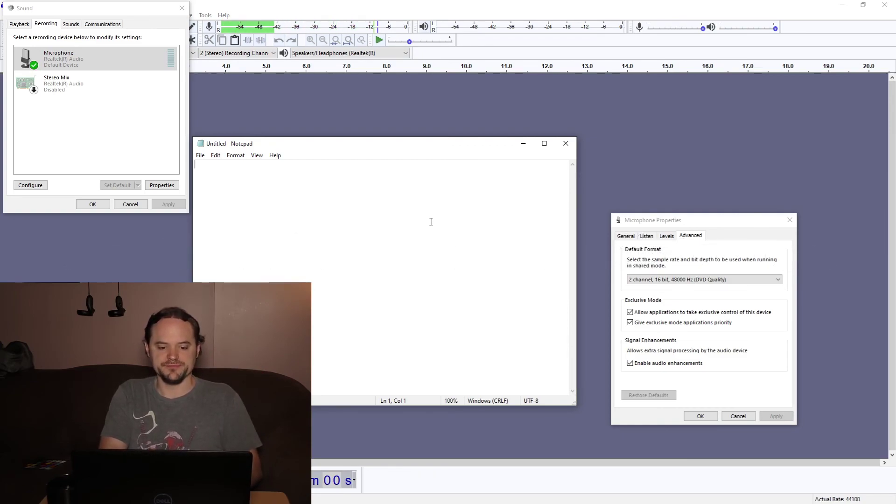
# - Type two runs of random keyboard mashing into the Untitled Notepad document
pyautogui.write('lkasjdfdklsj sd fjdskf ejfe')
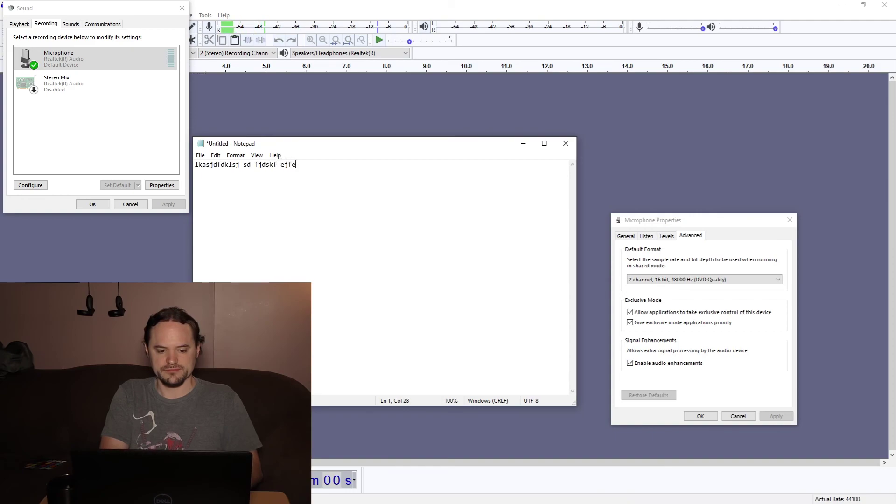
pyautogui.write('iofeofjq32iofjsdlfsdncdsncdsfjsdlkafds fsdf ifsjdiofsdf')
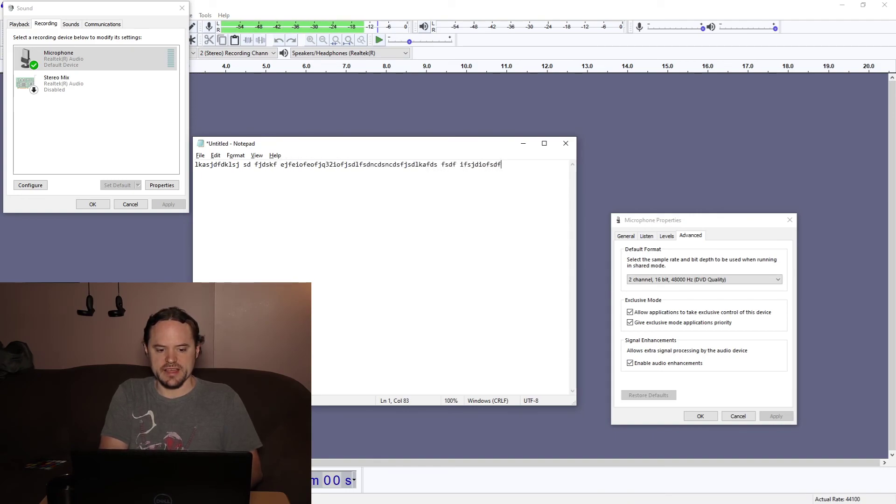
pyautogui.write('sdf sfsdfjhsafdkjsdhfkdsjfsadfhsafkjasfhkfhsk  eifjdskffsjaklf s')
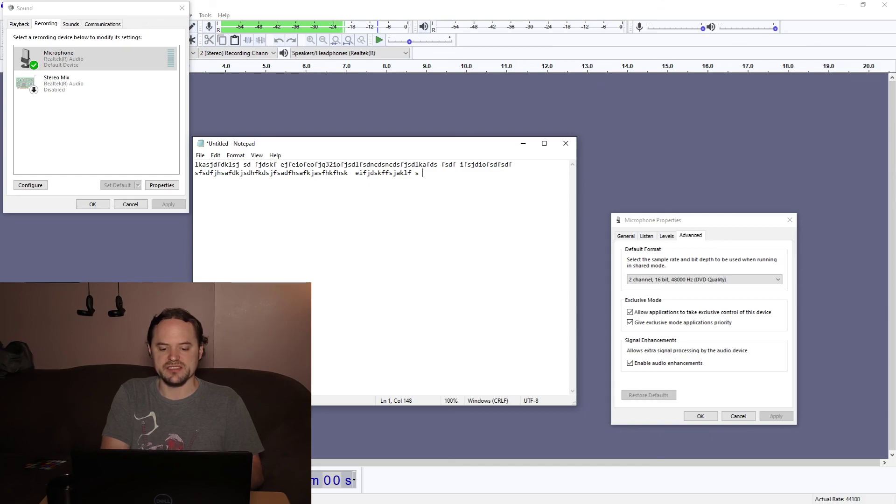
pyautogui.write('hjfdksacbxbzc')
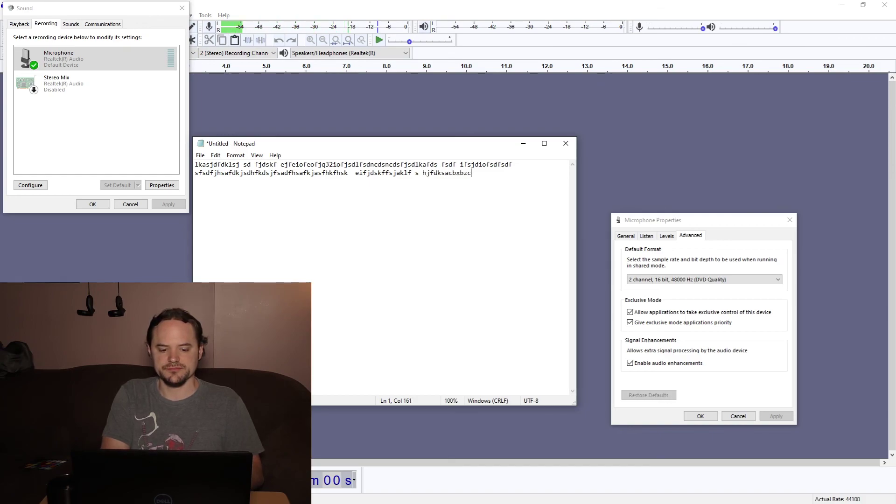
pyautogui.write('zxmvbjskafhshfaskfsad')
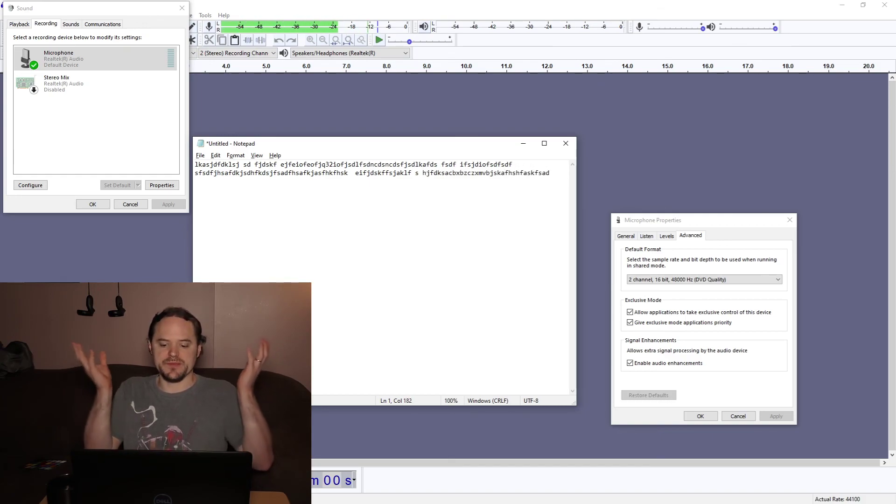